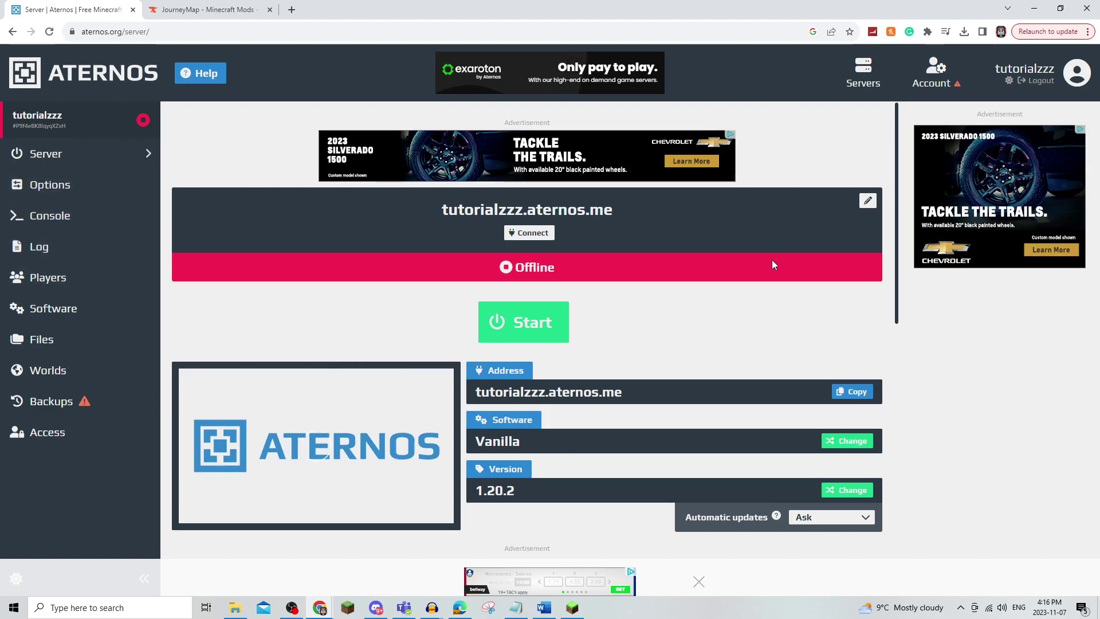
- Switch the server software from Vanilla to Forge 1.20.2 (48.0.34) and install it
click(845, 443)
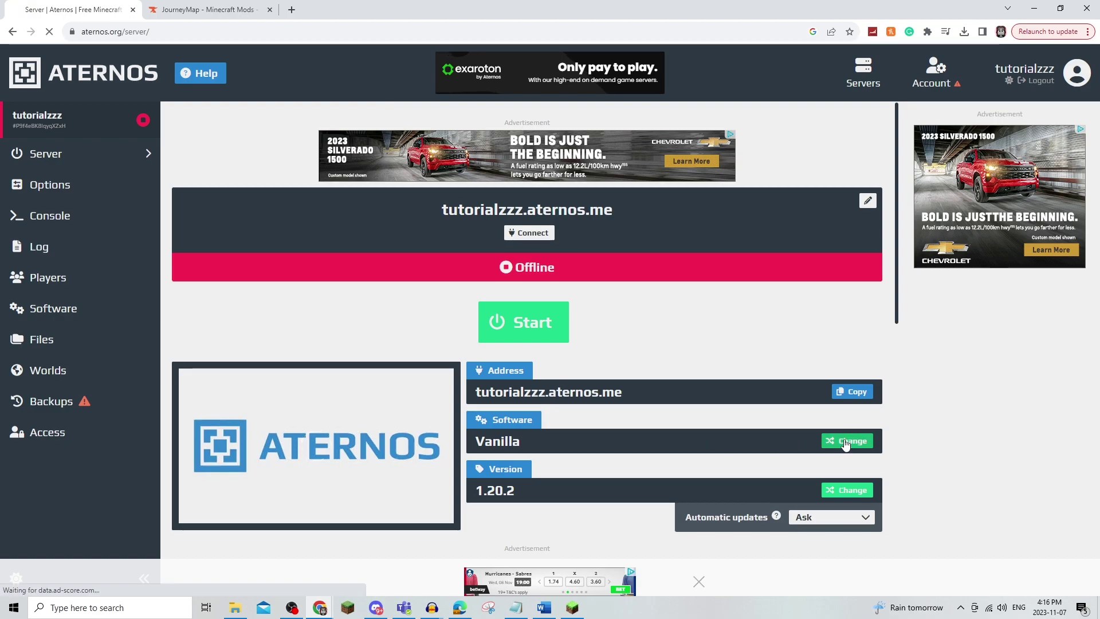
scroll(409, 211, down, 2)
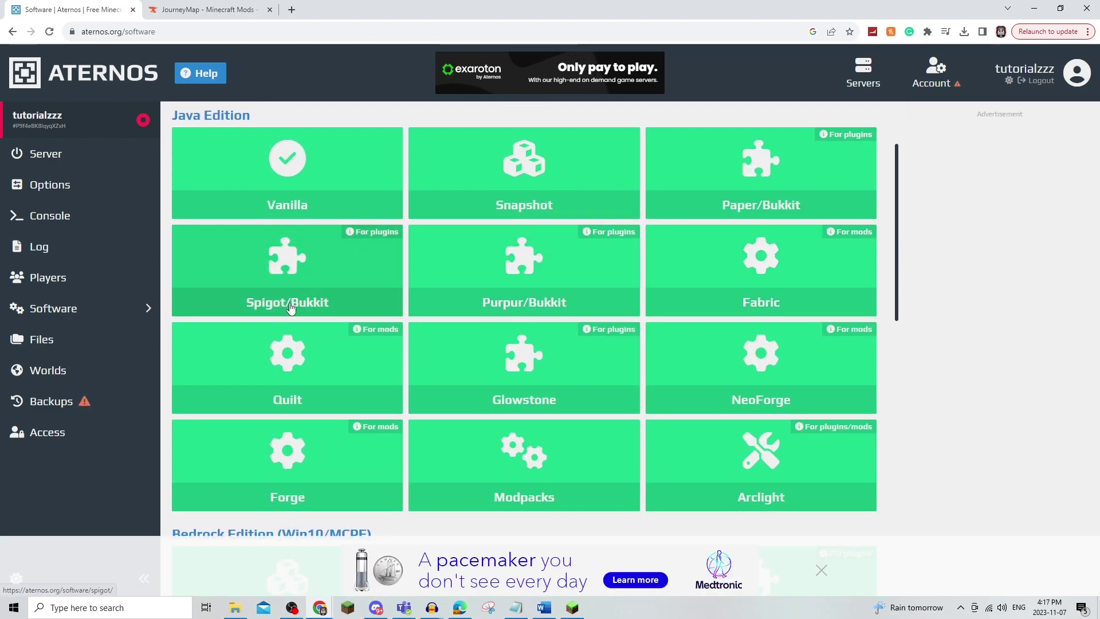
scroll(289, 310, down, 2)
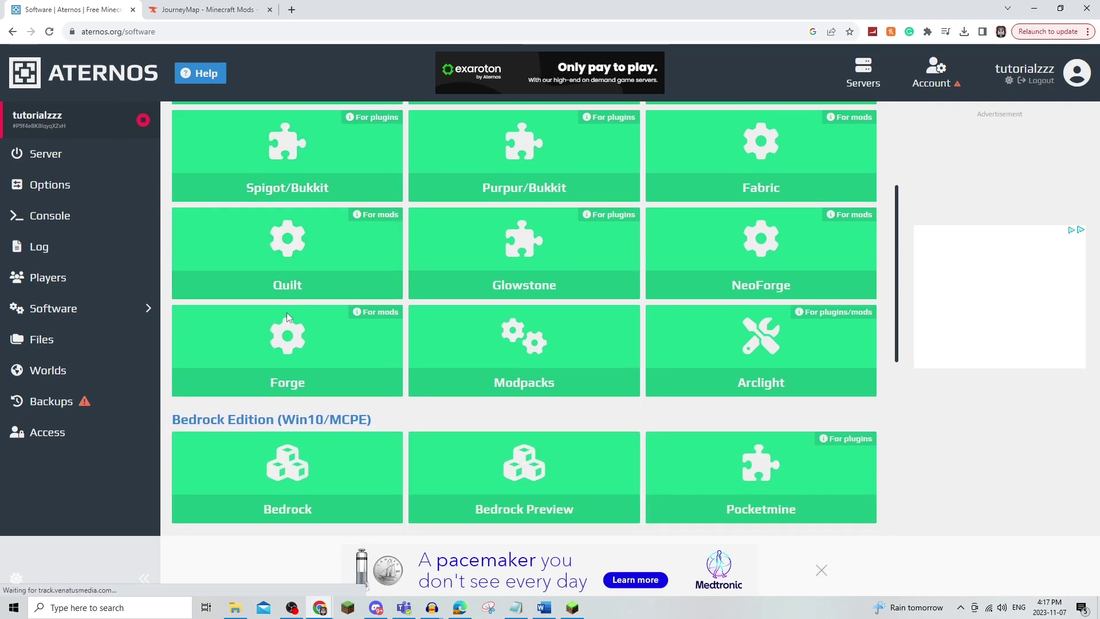
click(278, 358)
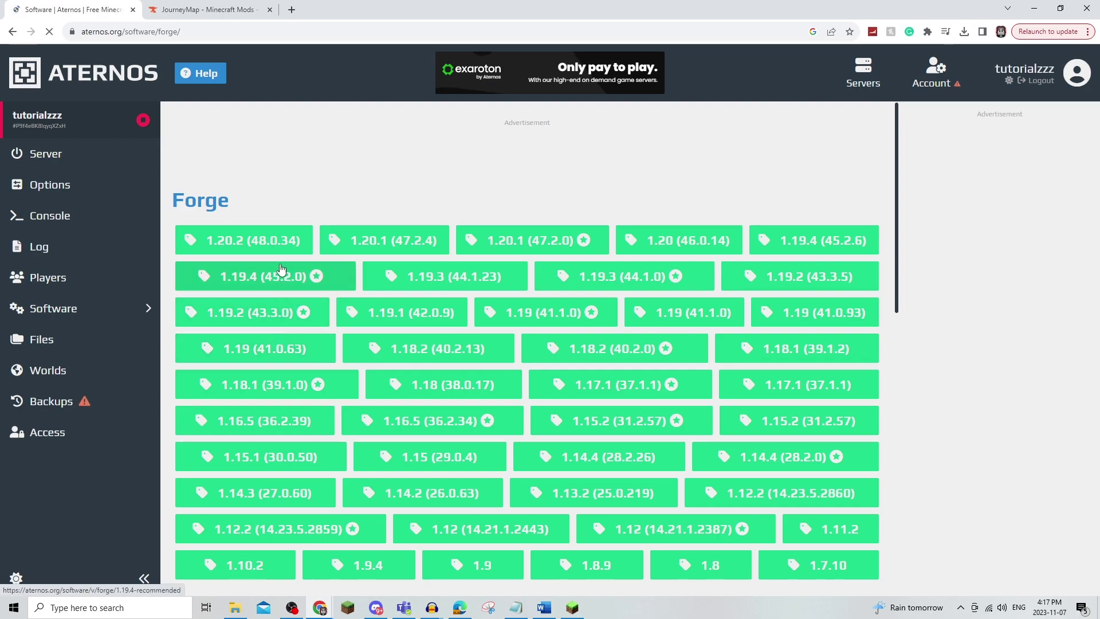
click(245, 244)
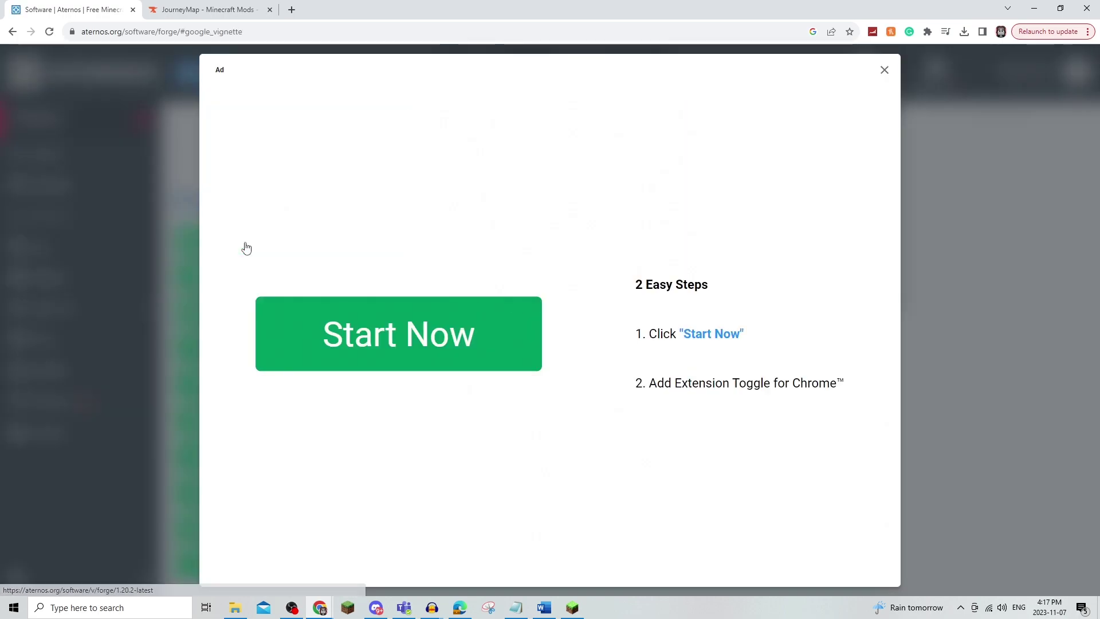
click(883, 70)
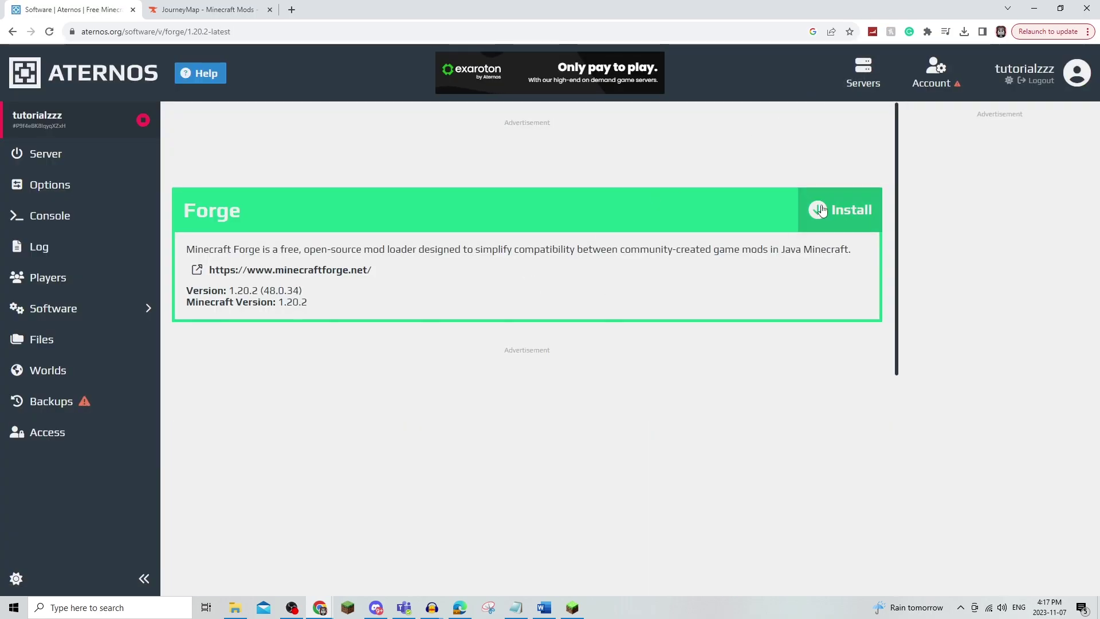
click(825, 210)
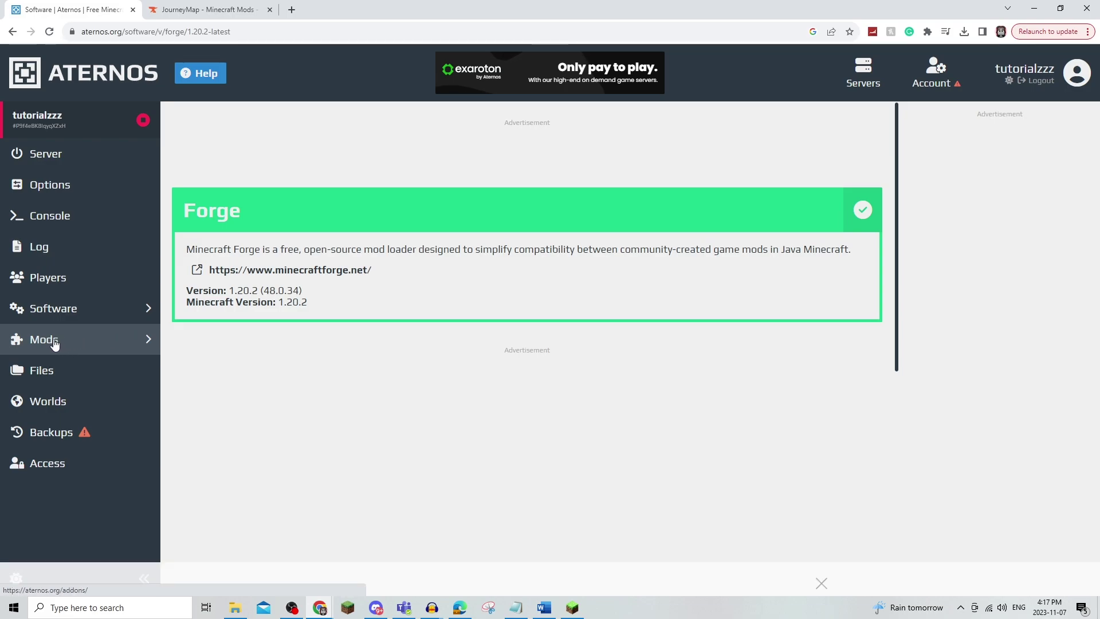
- Go to the server's Mods catalogue and bring up the JourneyMap mod's Forge version list
click(85, 343)
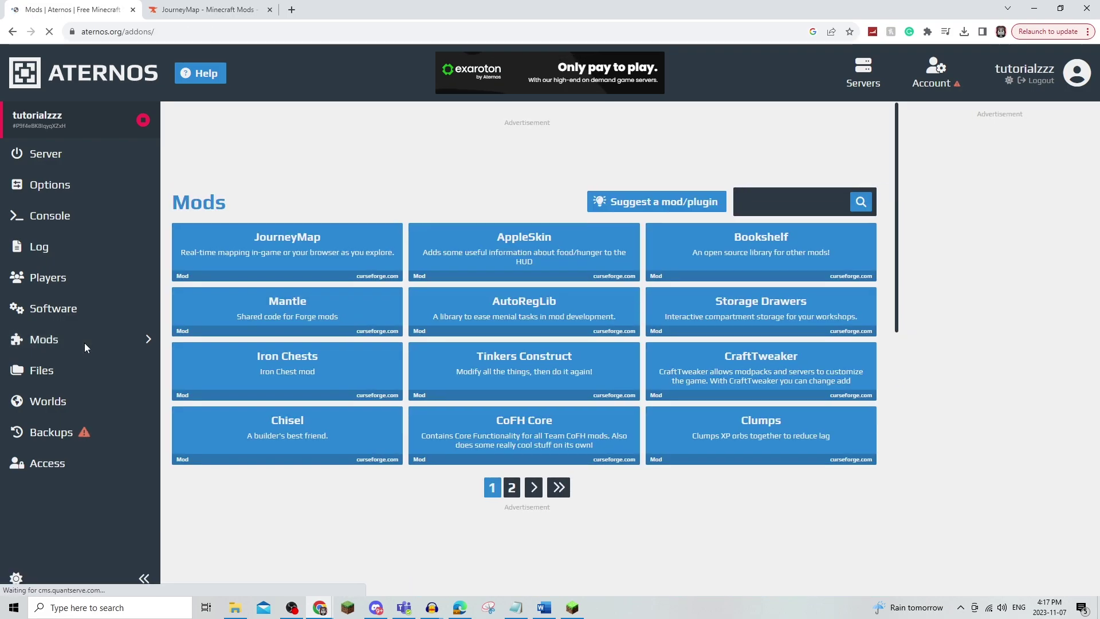
scroll(596, 295, down, 3)
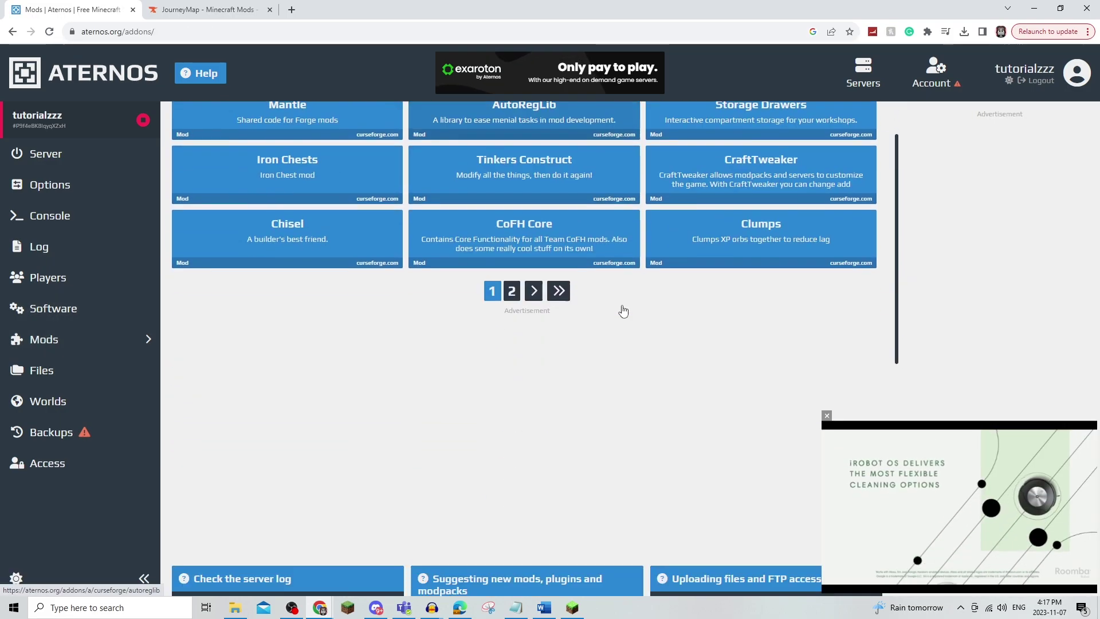
scroll(621, 305, up, 3)
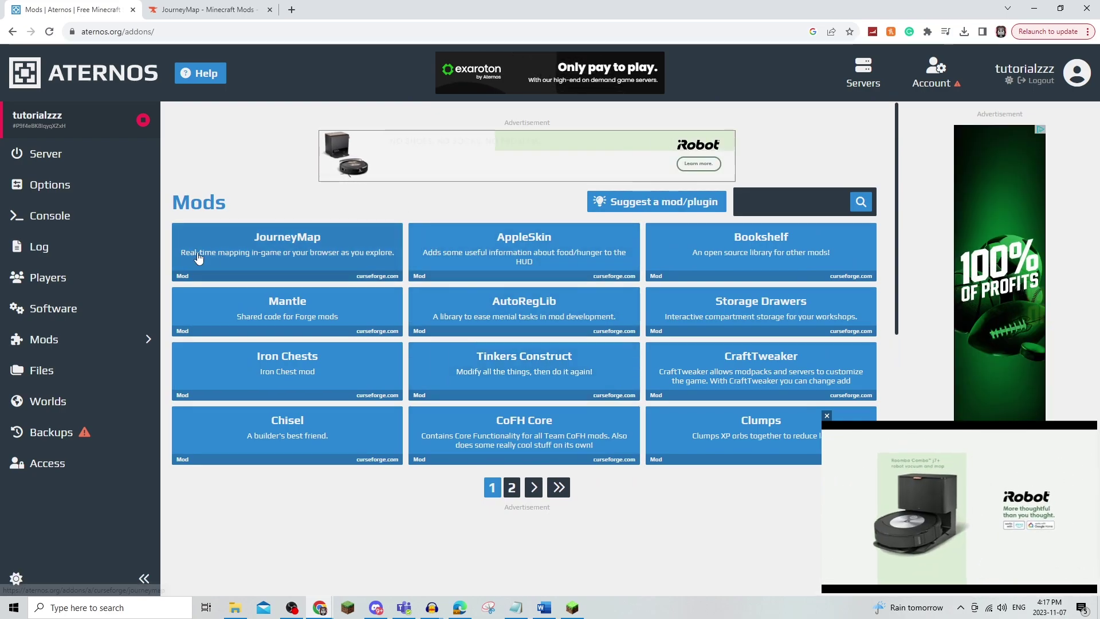
click(288, 240)
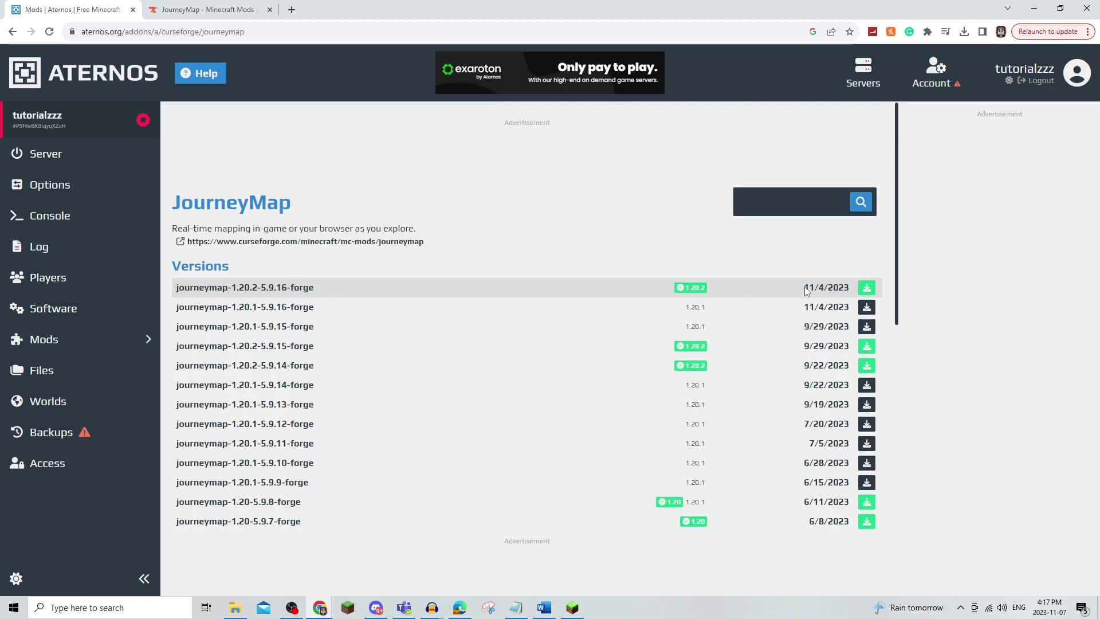
- Install journeymap-1.20.2-5.9.16-forge on the server, then switch to JourneyMap's CurseForge tab
click(866, 293)
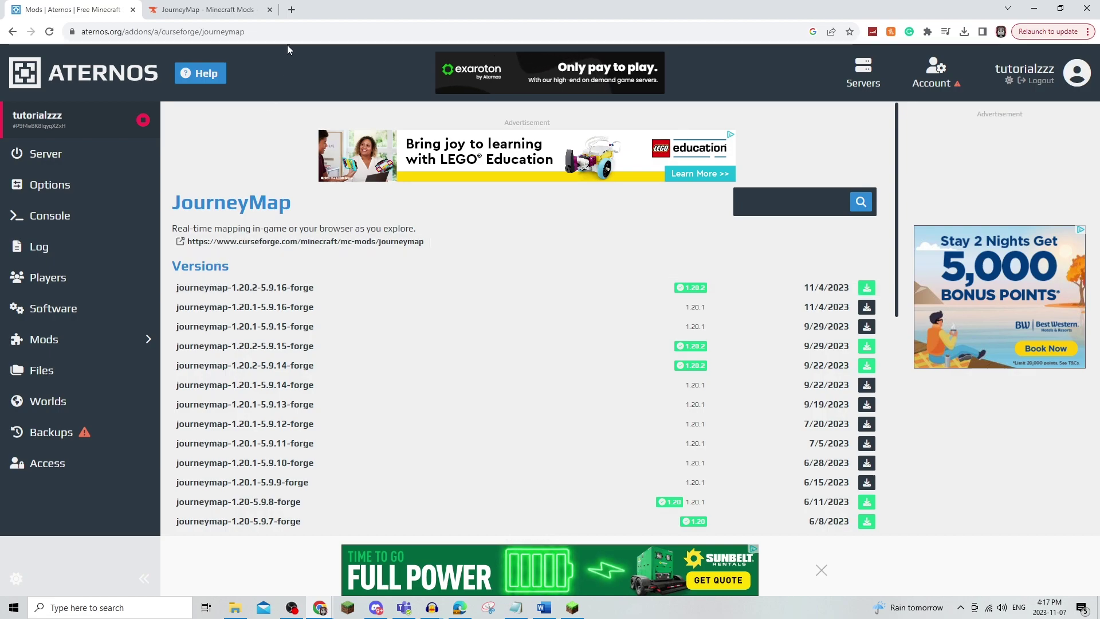
click(227, 12)
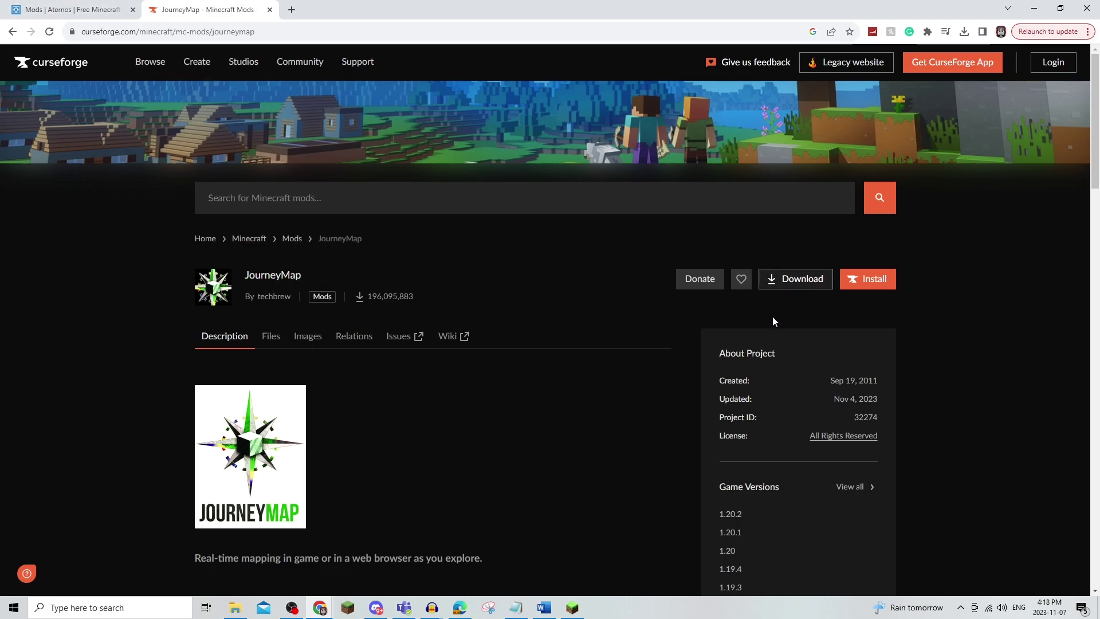
- Download the journeymap-1.20.2-5.9.16-forge jar from JourneyMap's CurseForge Files list
scroll(548, 358, down, 1)
click(272, 280)
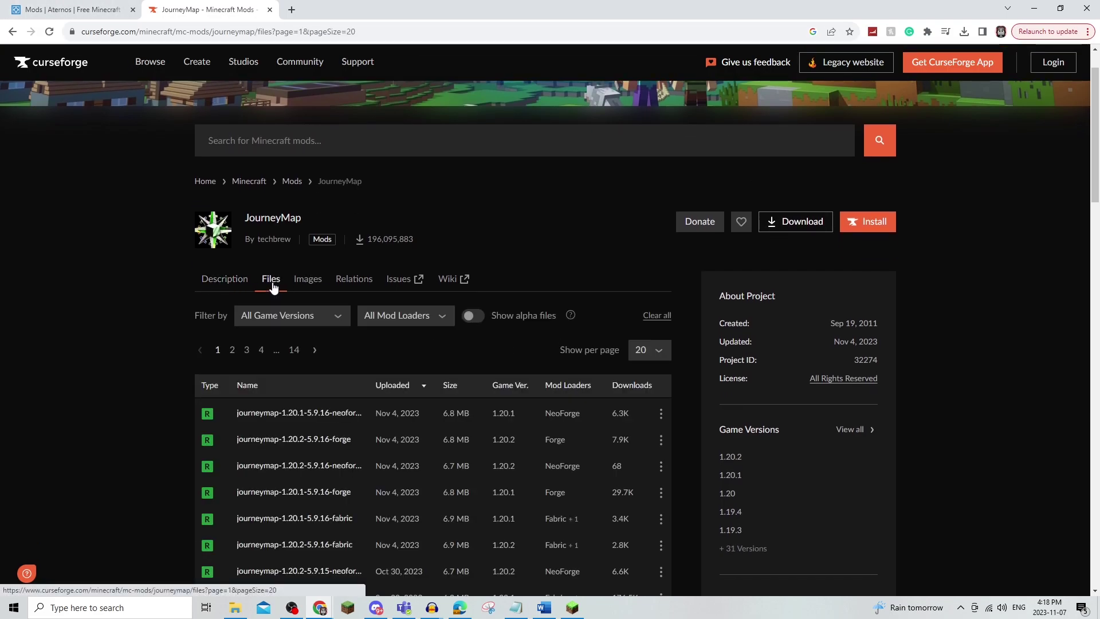
scroll(273, 287, down, 2)
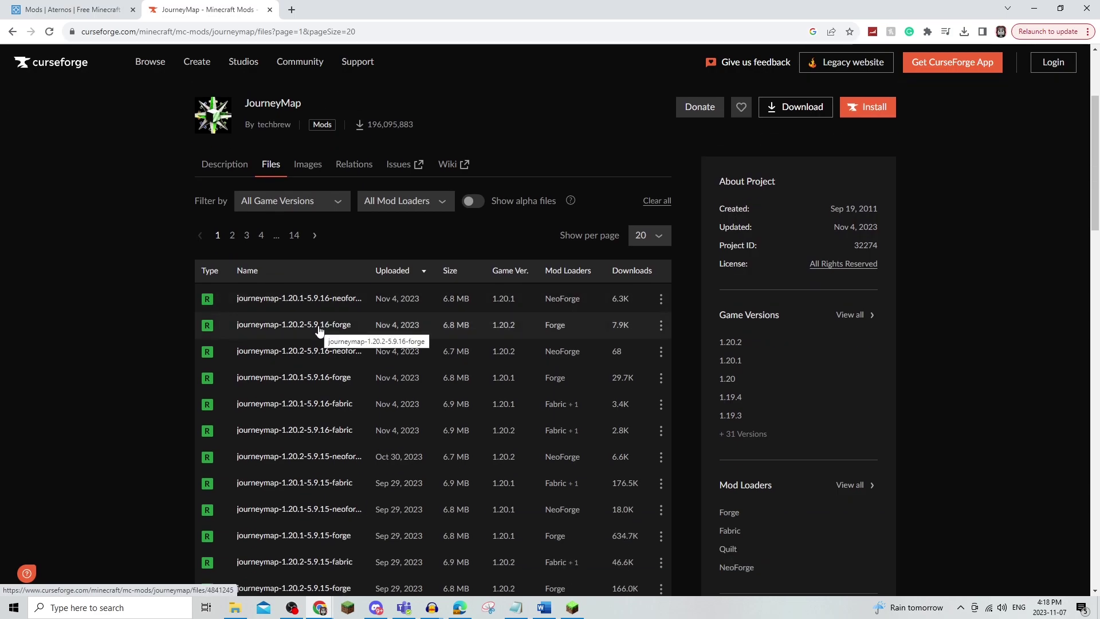
click(98, 11)
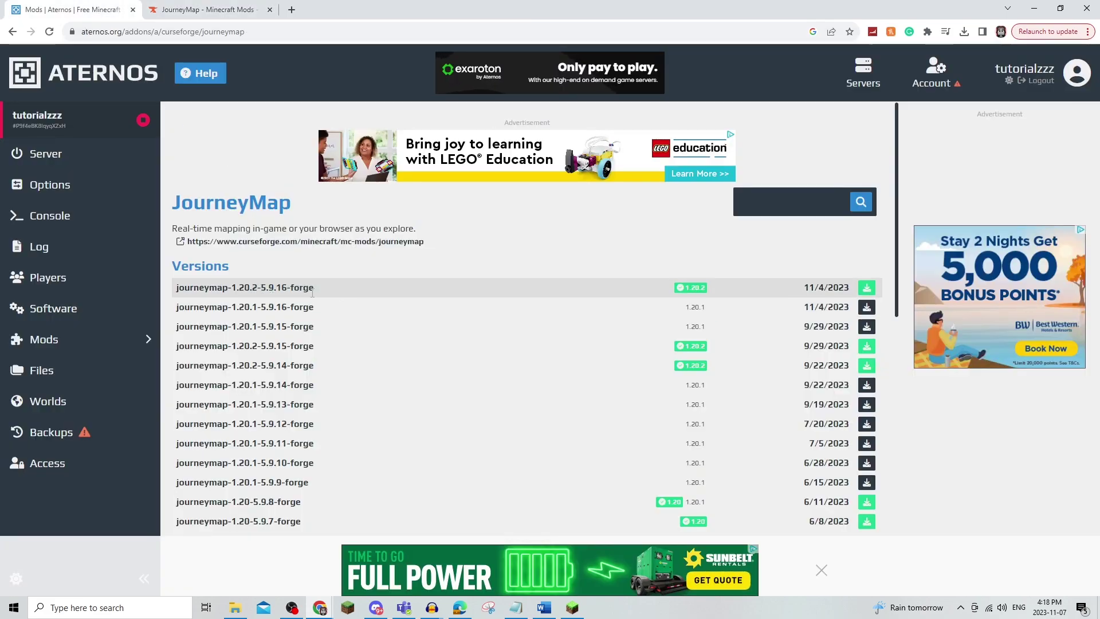
click(171, 13)
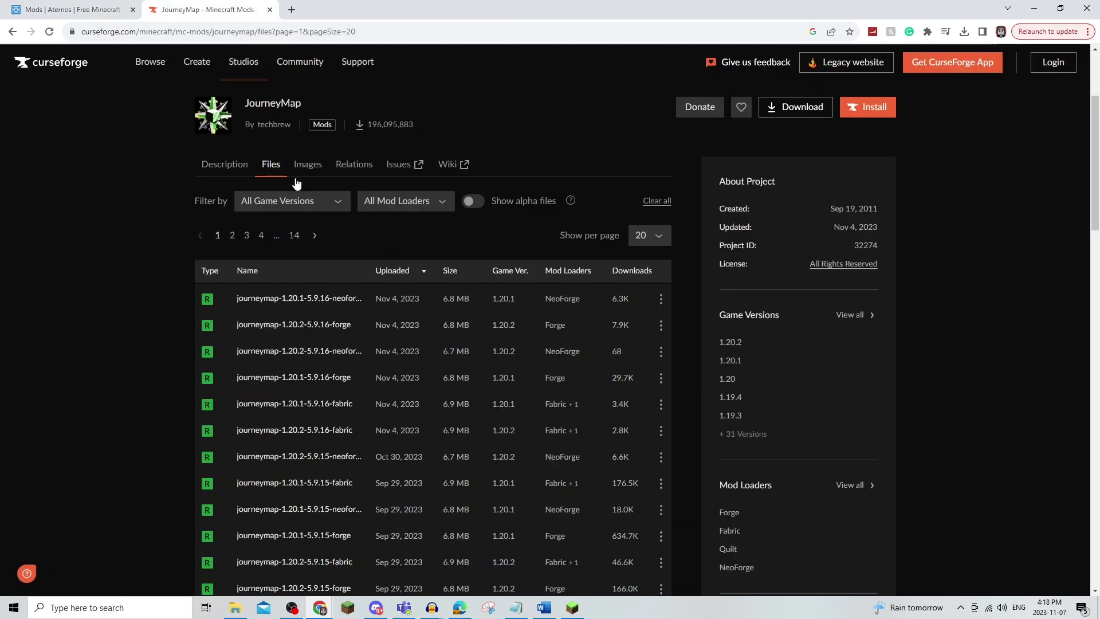
click(307, 329)
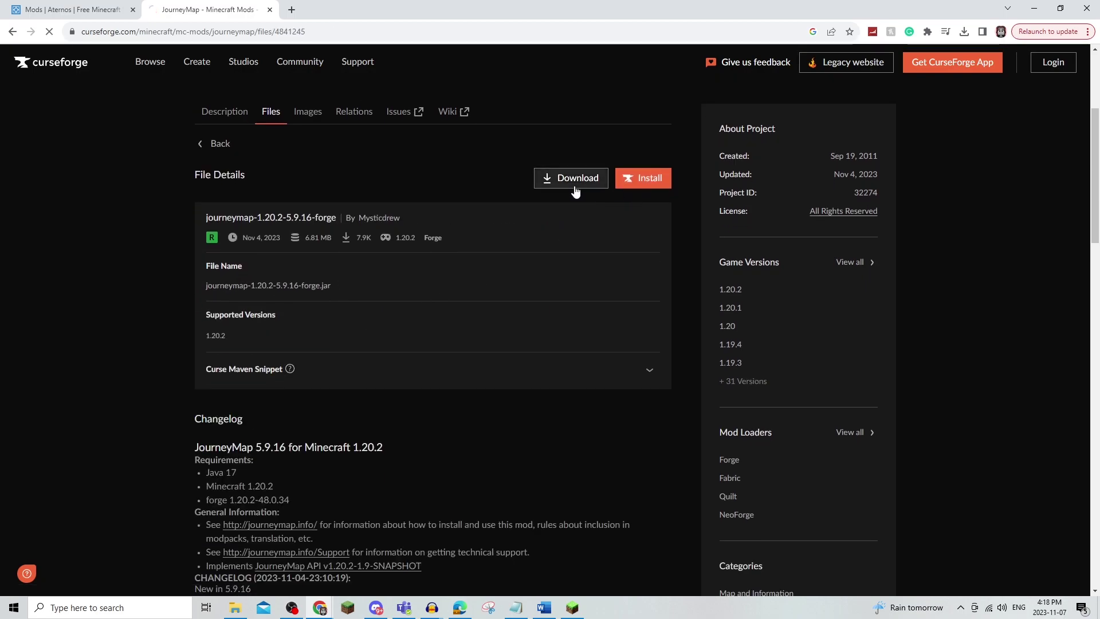
click(575, 190)
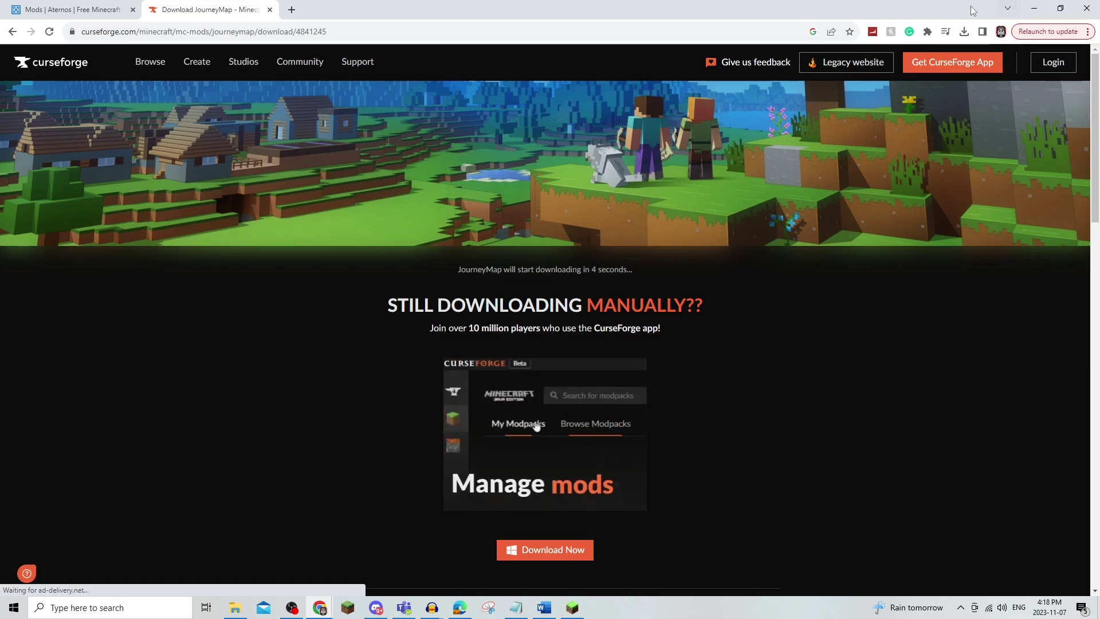
mouse_move(290, 55)
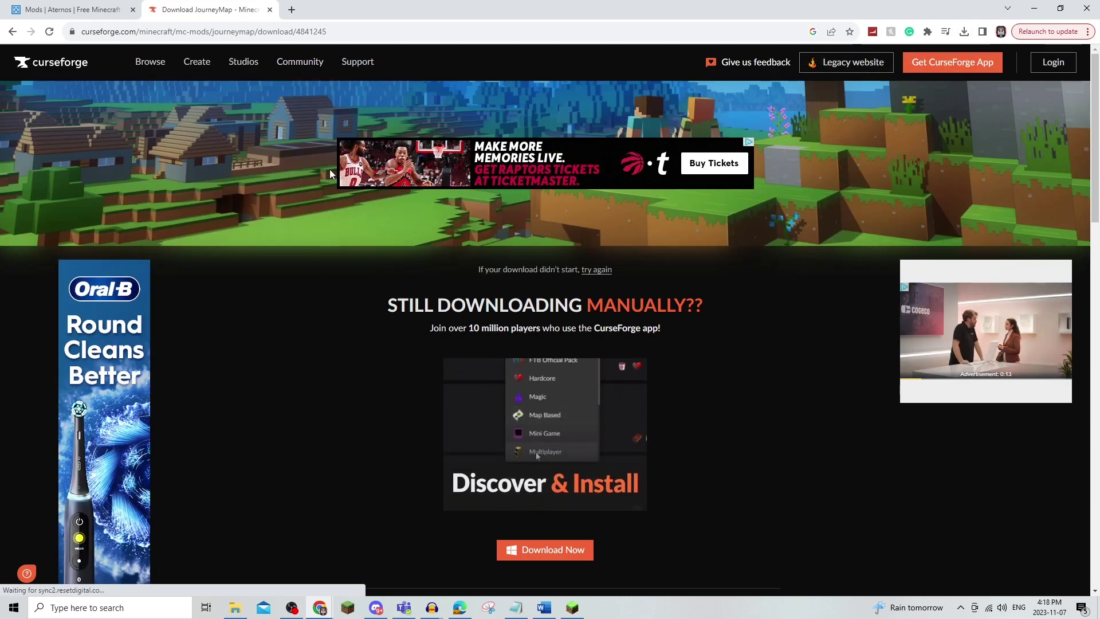
- Search Google for minecraft forge in a new tab and go to files.minecraftforge.net's 1.20.2 downloads
click(291, 15)
text(min)
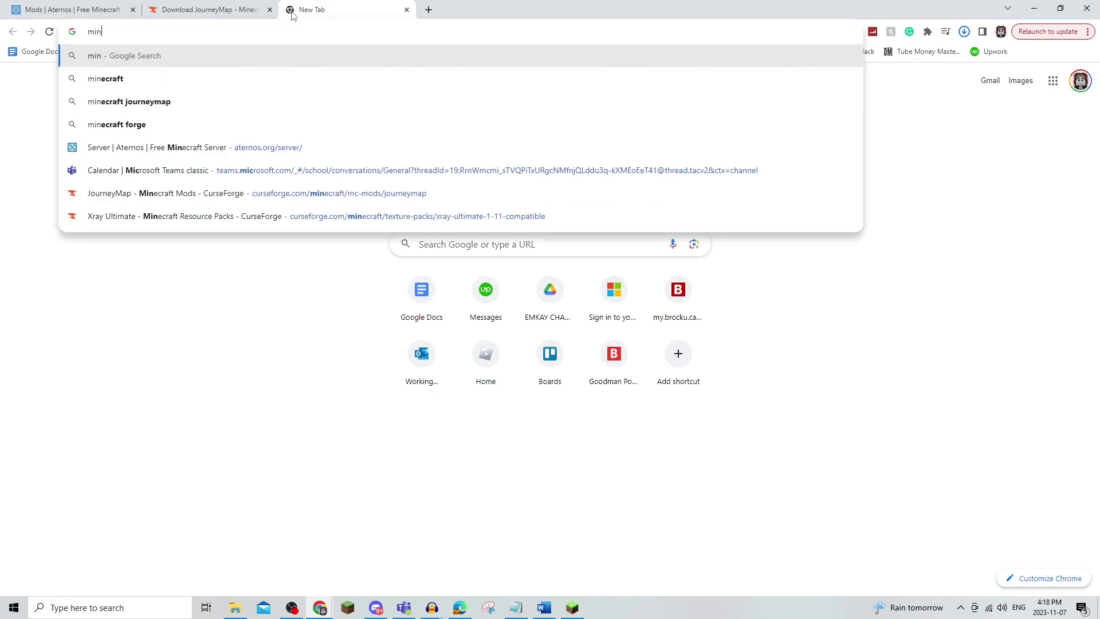
text(ecraft forge)
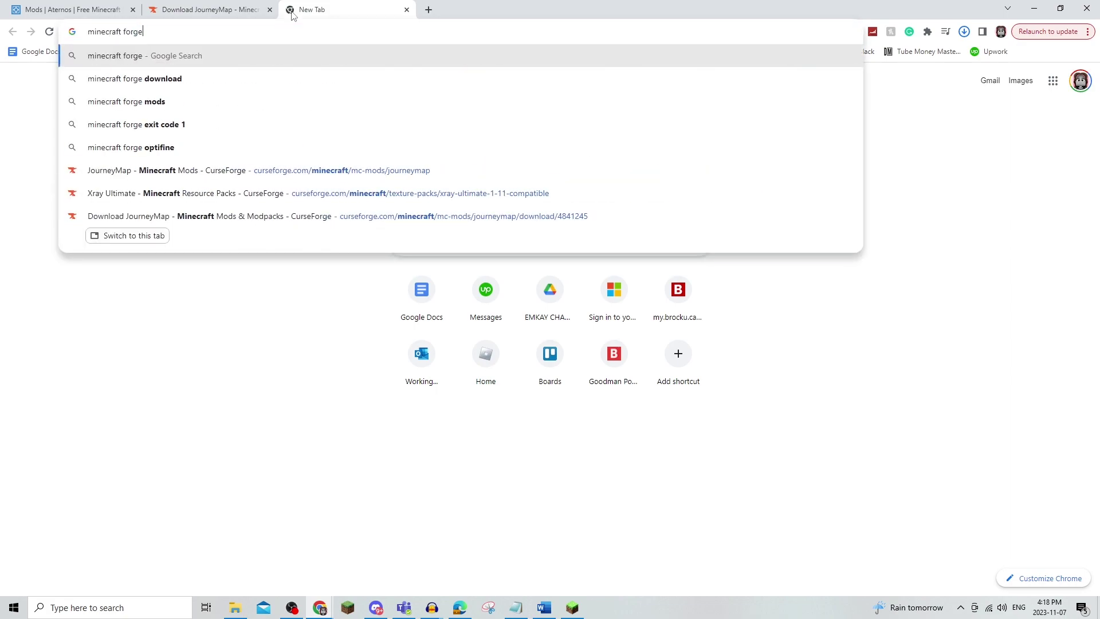
key(Return)
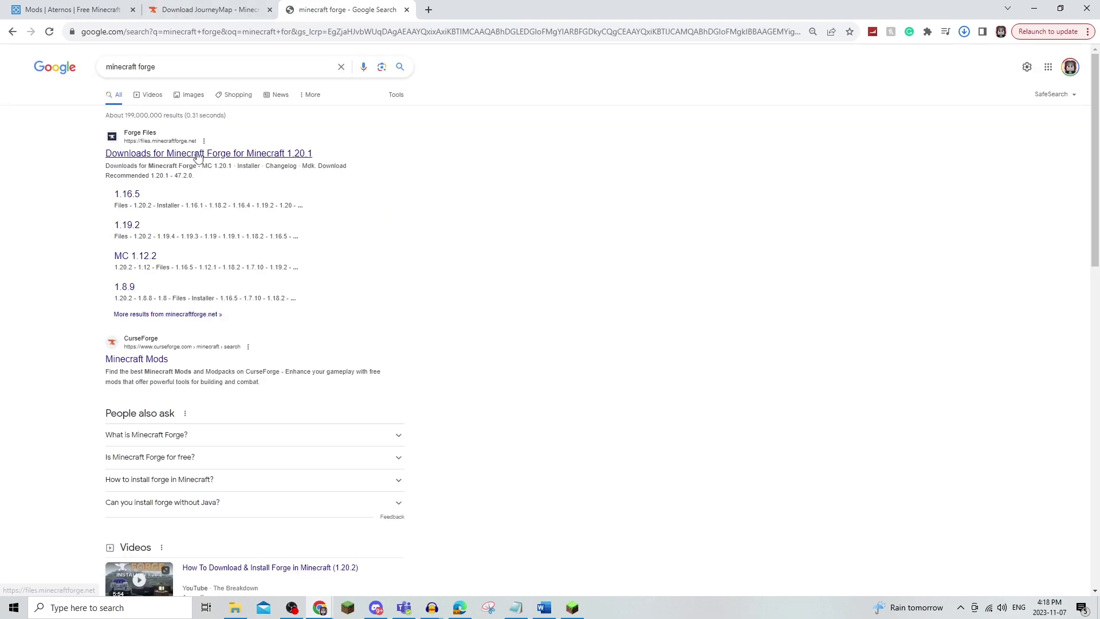
click(198, 154)
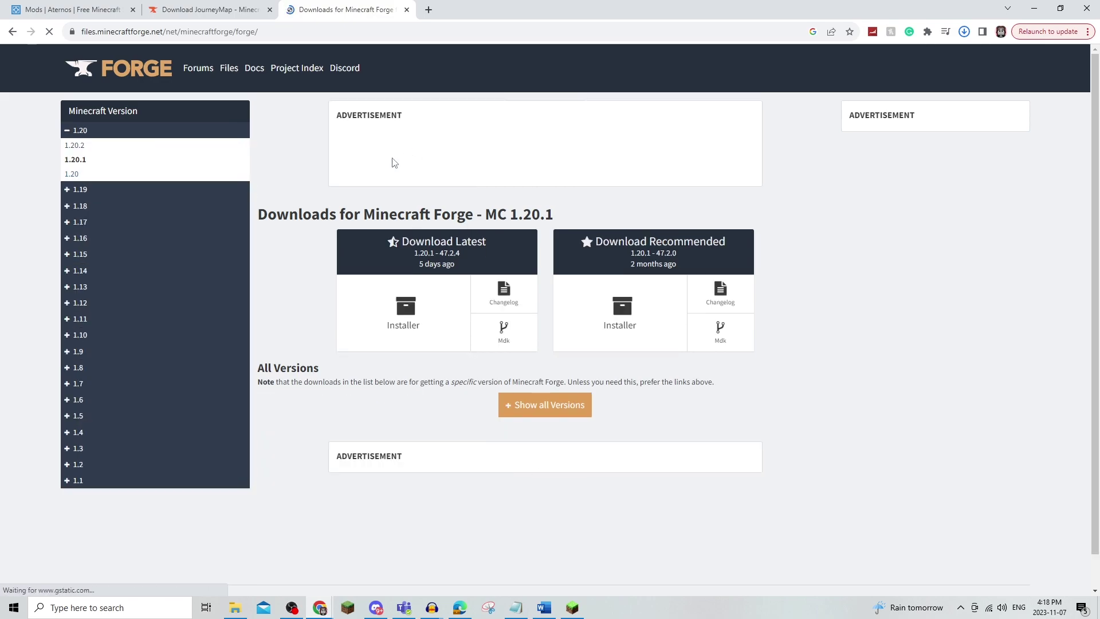
click(77, 147)
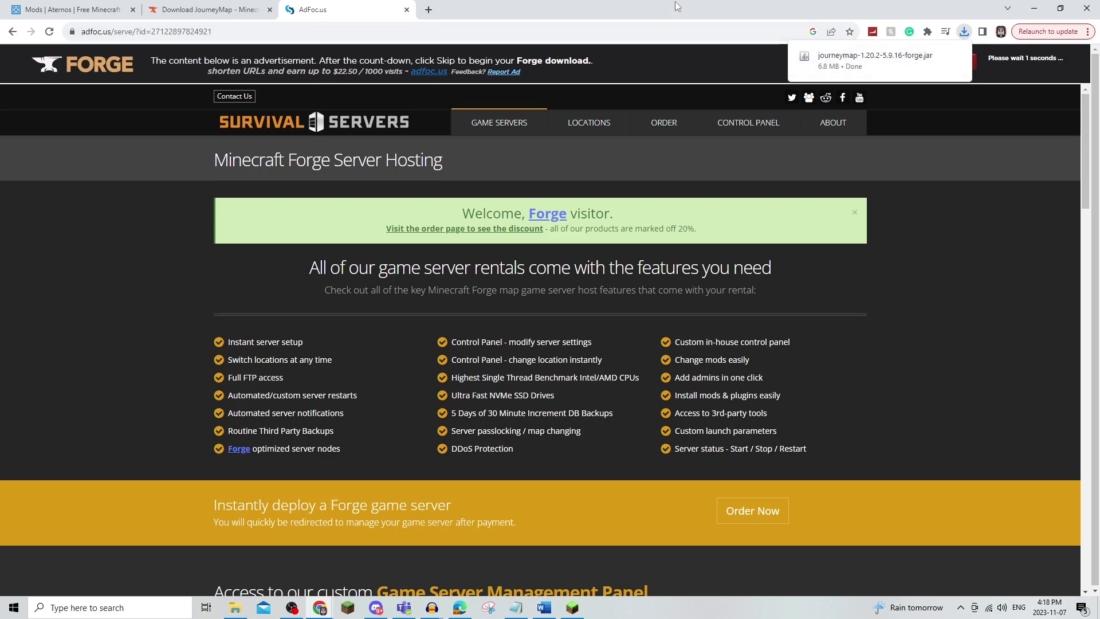
- Skip the AdFoc.us ad to download forge-1.20.2-48.0.34-installer.jar, then close the ad tab
click(1026, 74)
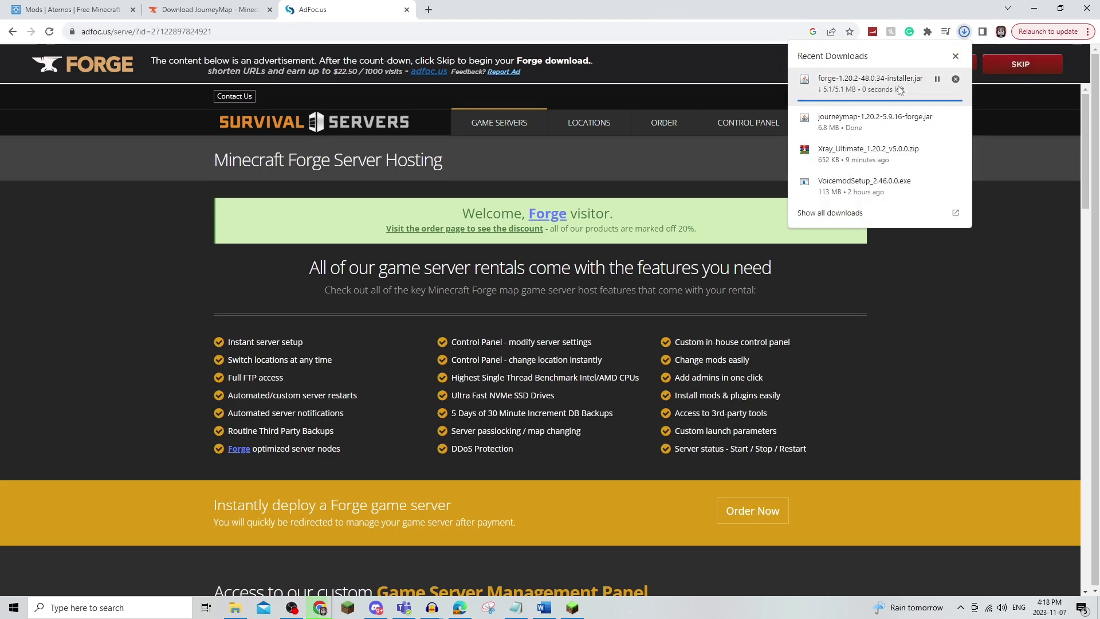
click(407, 9)
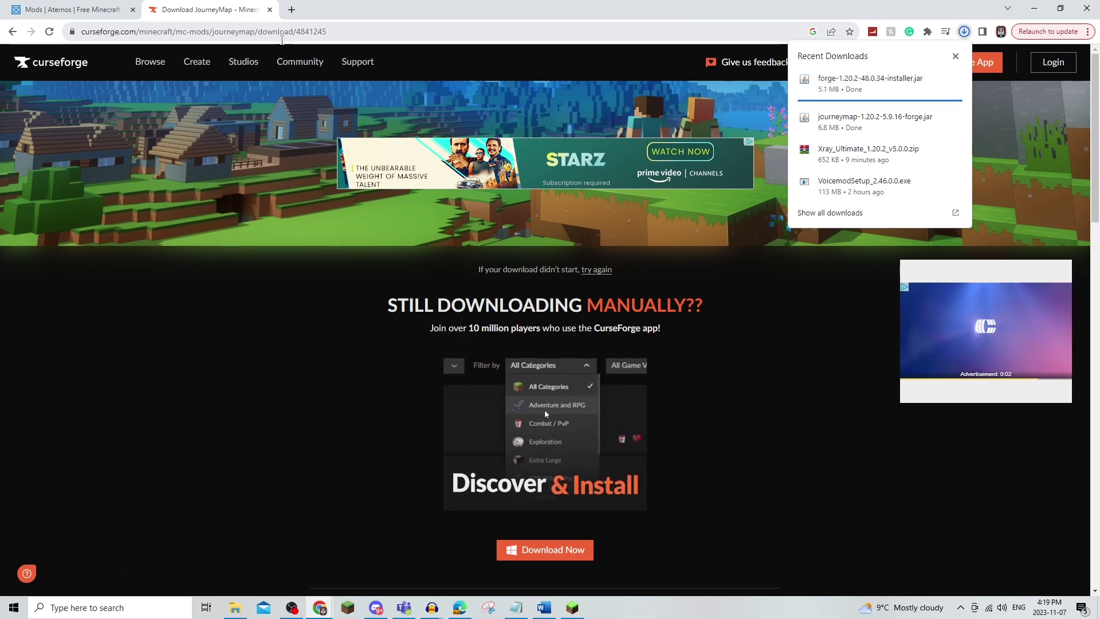
mouse_move(215, 69)
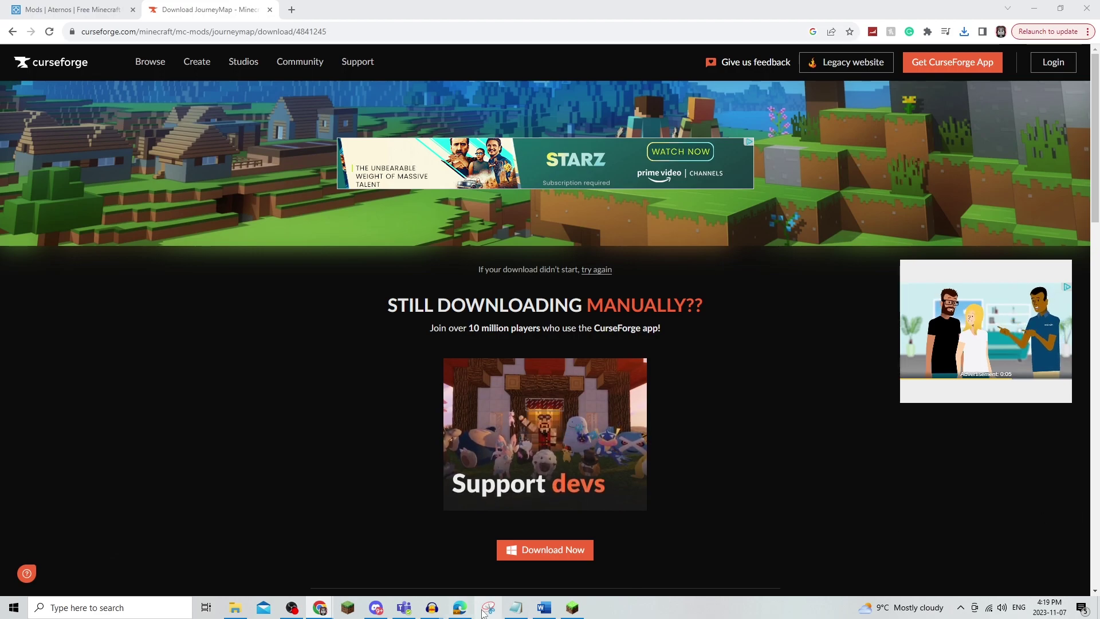
- Launch Run from Windows search and run %localappdata% to show AppData\Local in File Explorer
click(180, 611)
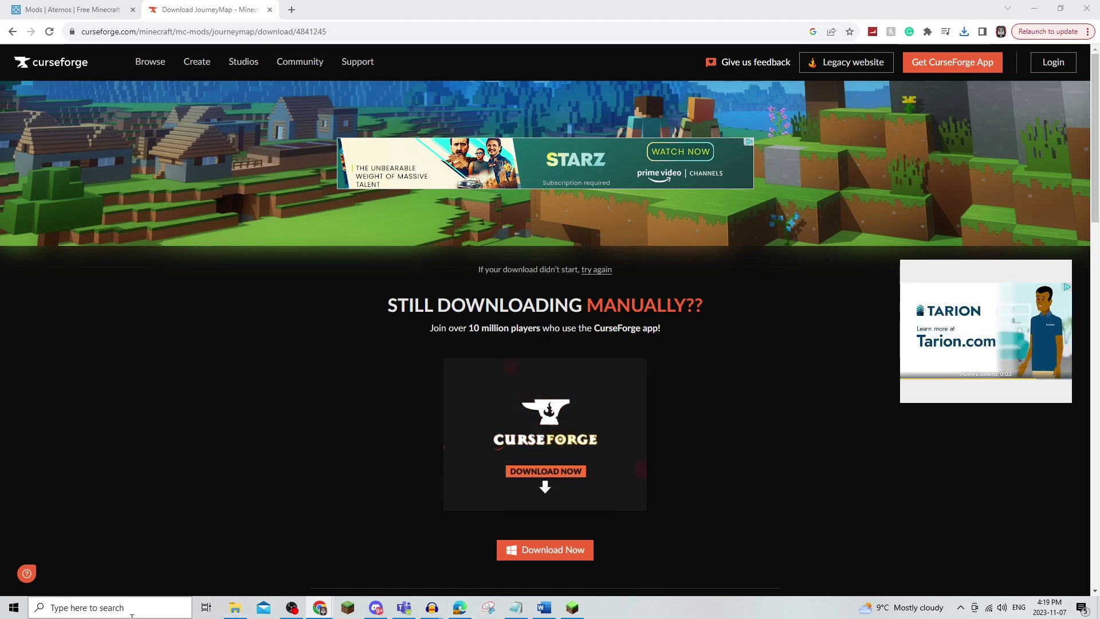
text(run)
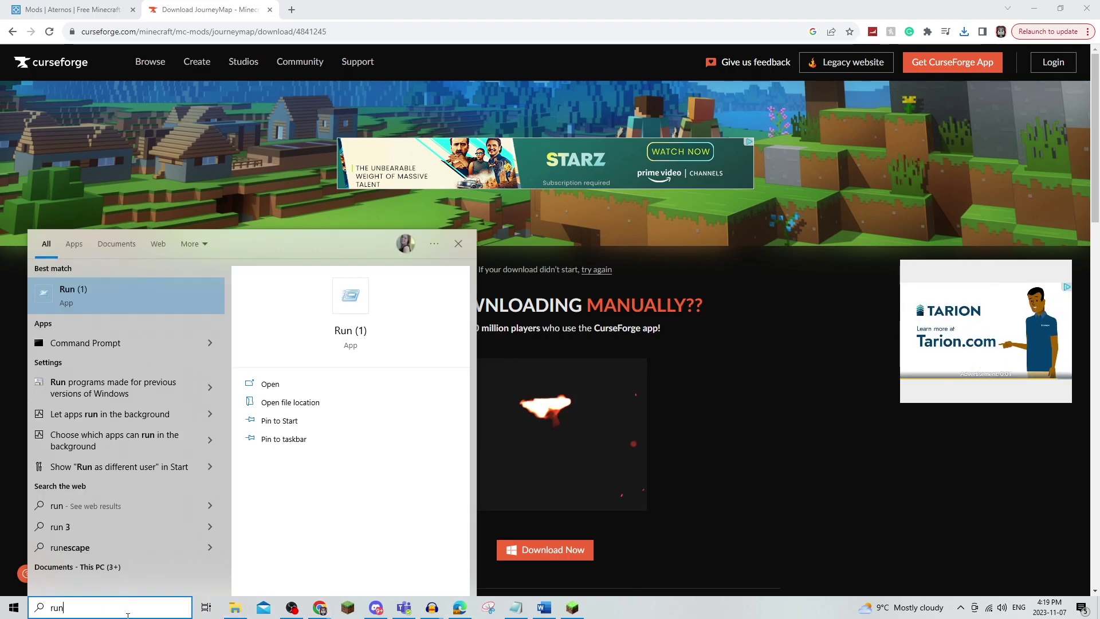
click(96, 298)
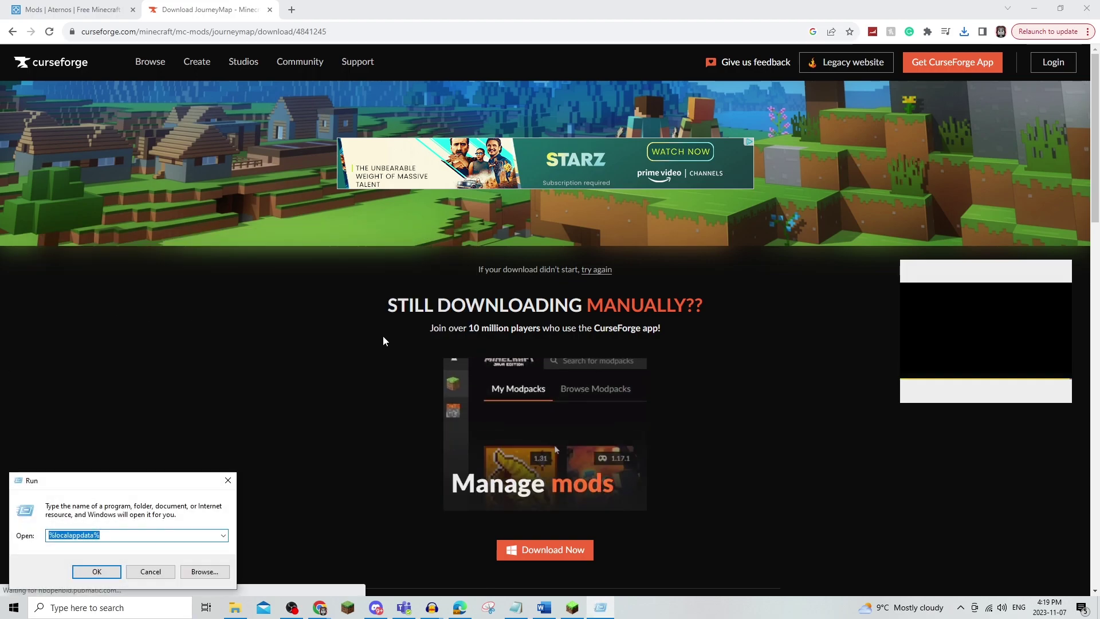
click(106, 571)
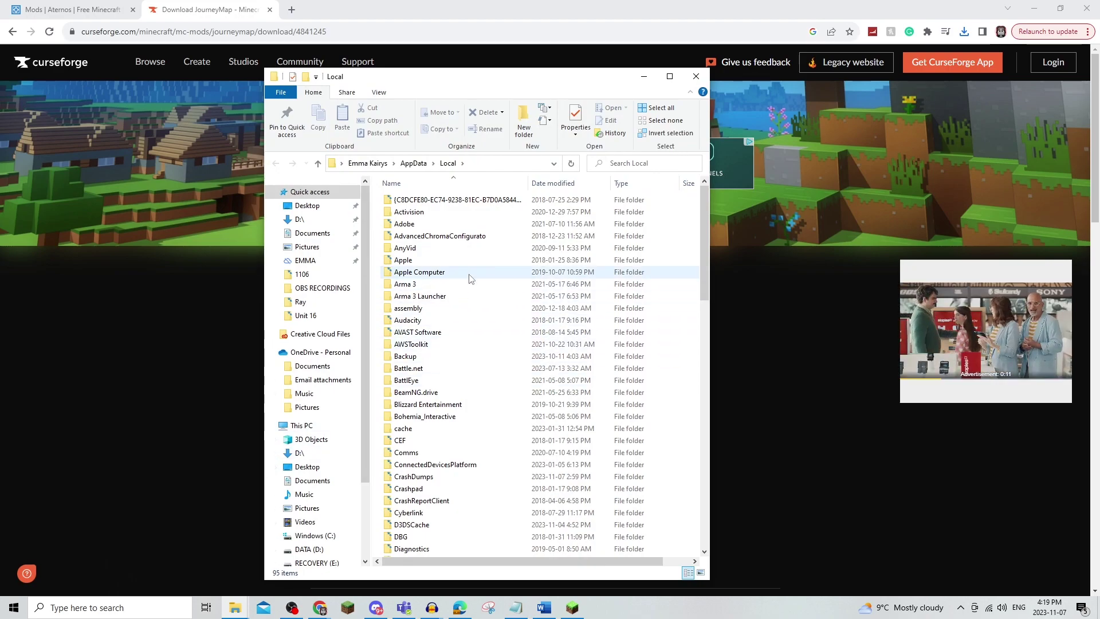
- Browse the AppData\Local folder contents, then move up to AppData via the breadcrumb
scroll(453, 275, down, 7)
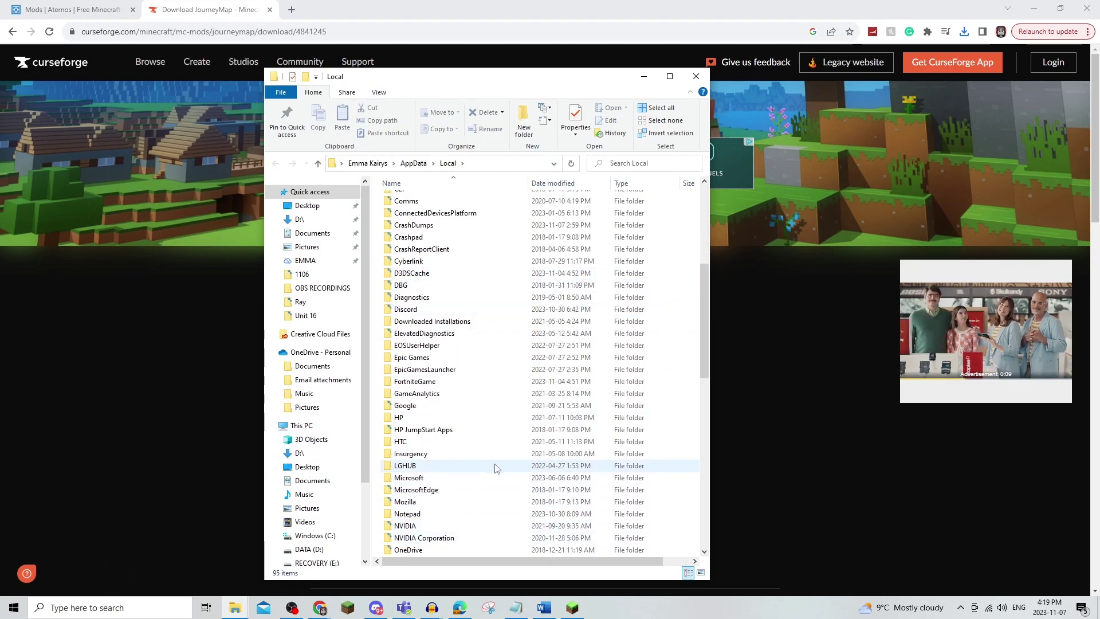
scroll(495, 466, down, 6)
scroll(496, 467, down, 9)
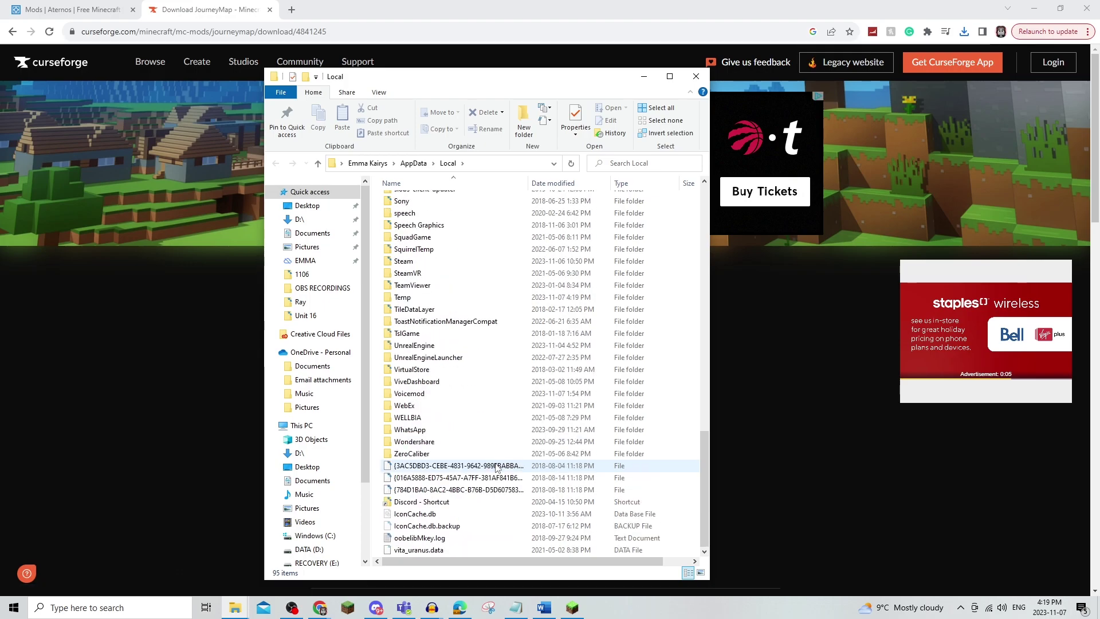
scroll(496, 467, up, 18)
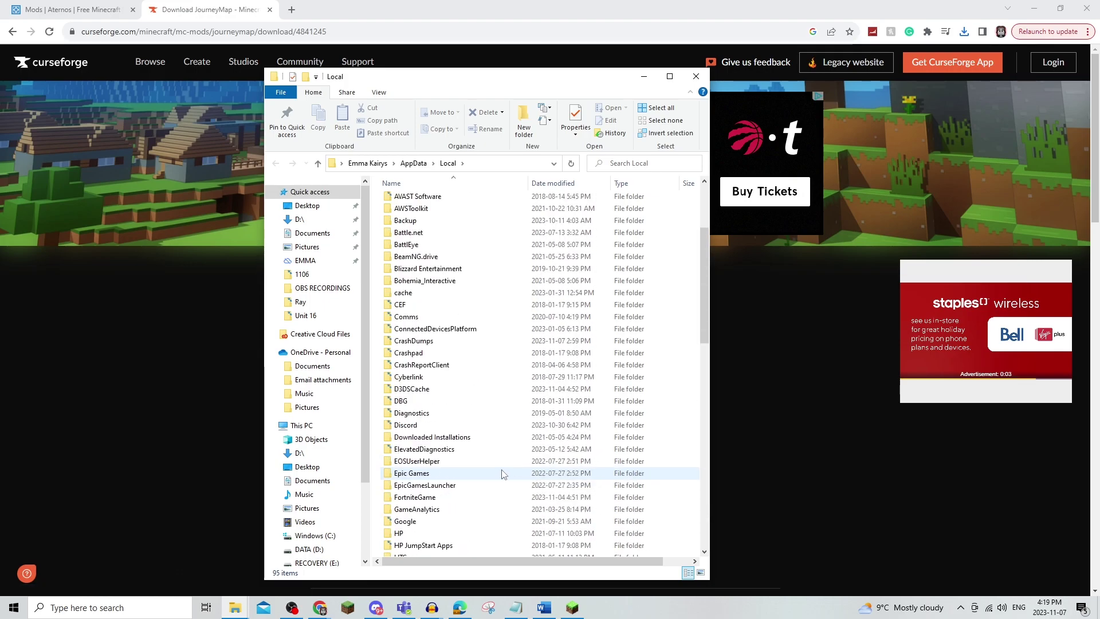
scroll(503, 474, up, 1)
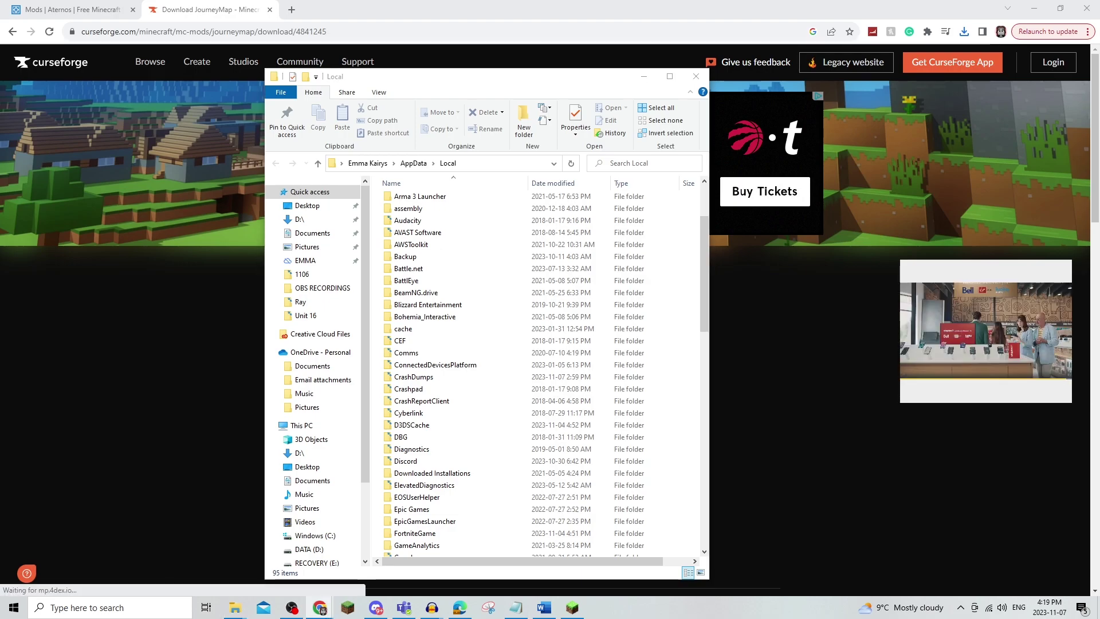
scroll(473, 451, down, 5)
scroll(473, 451, down, 6)
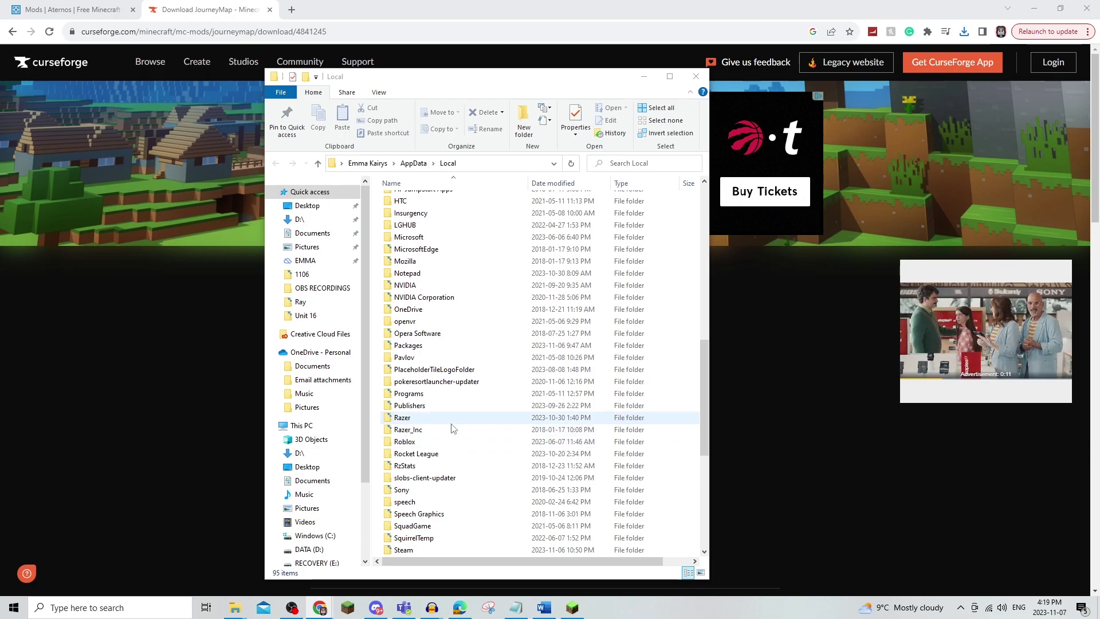
scroll(452, 428, down, 5)
scroll(453, 429, down, 1)
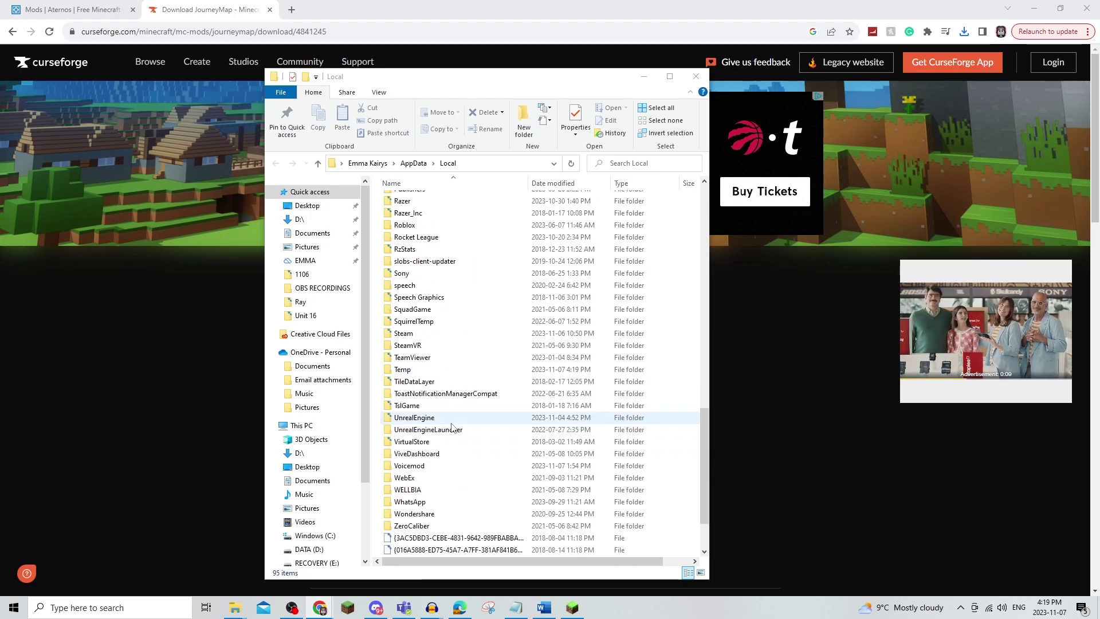
scroll(454, 414, up, 3)
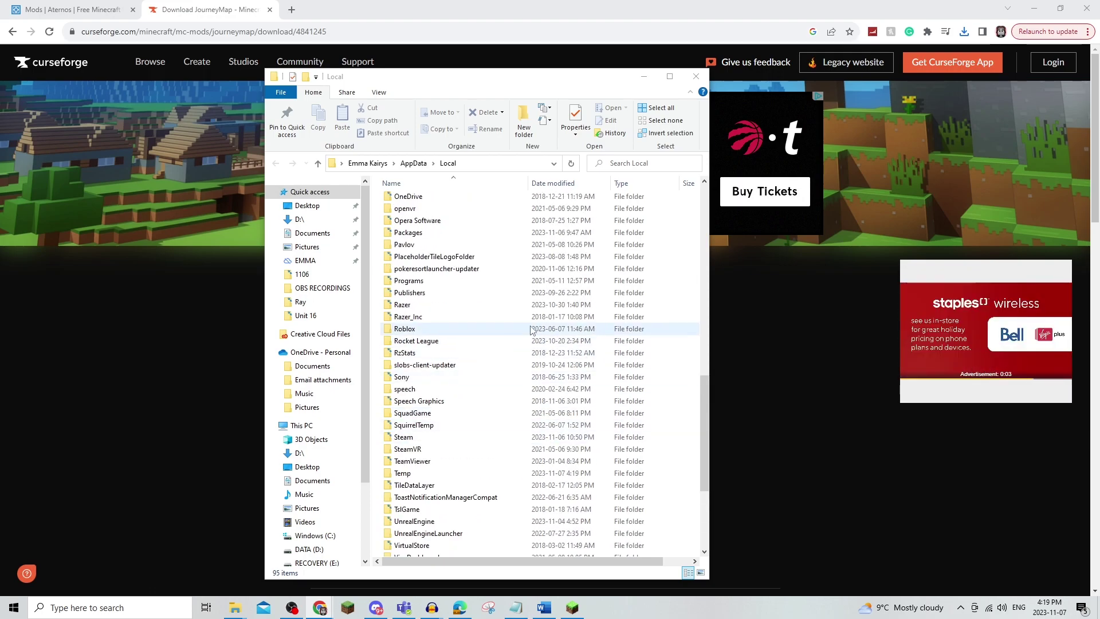
scroll(459, 326, down, 5)
scroll(459, 415, up, 20)
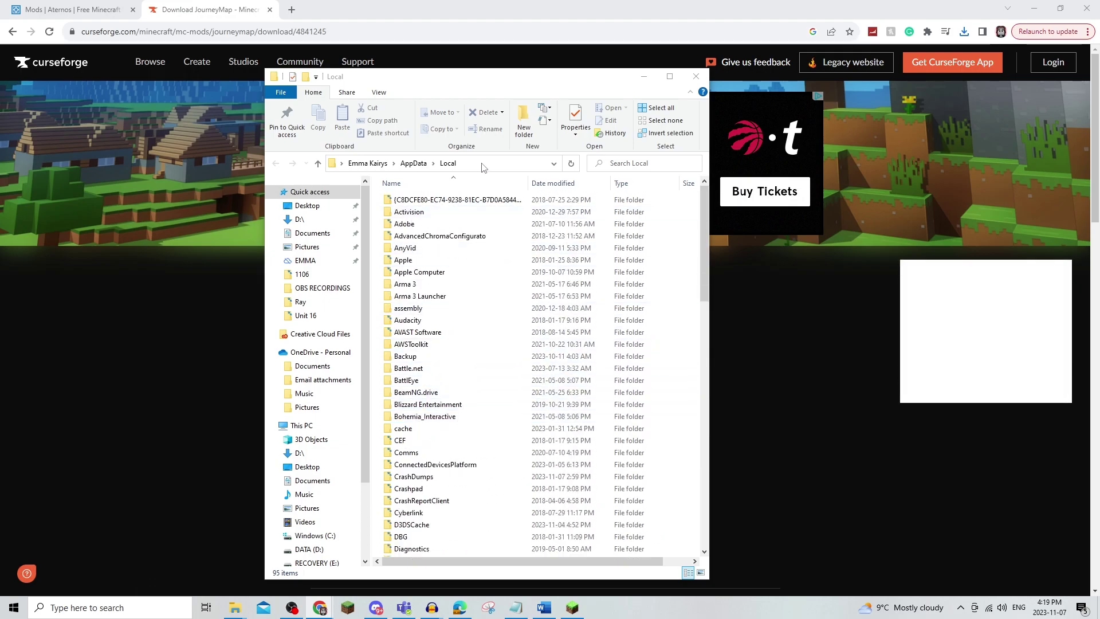
click(414, 163)
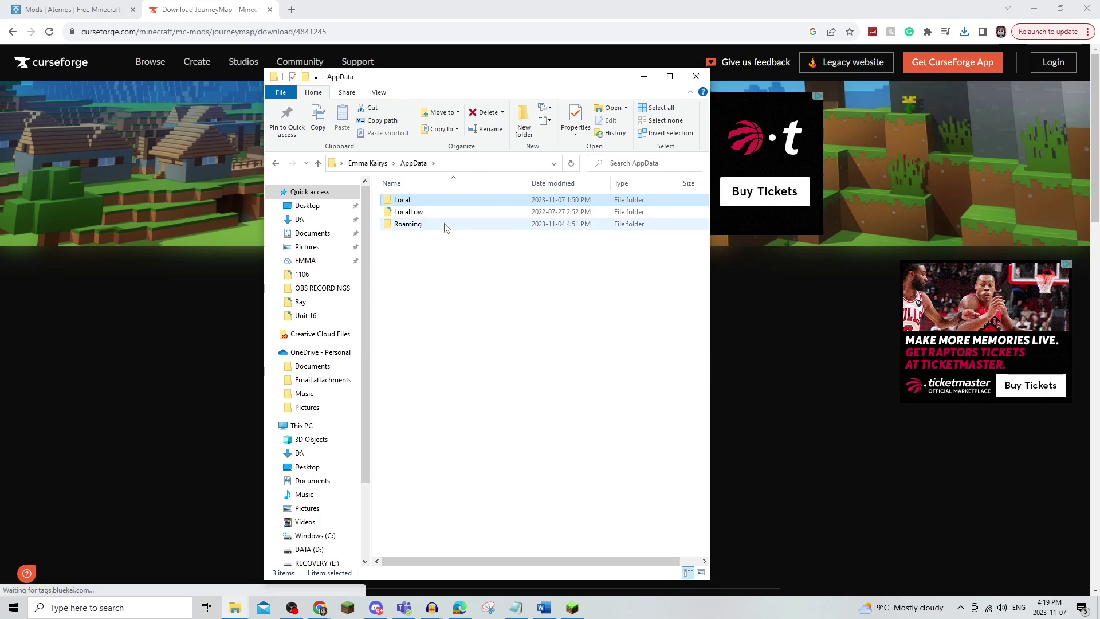
- Navigate into Roaming > .minecraft > mods
double_click(446, 224)
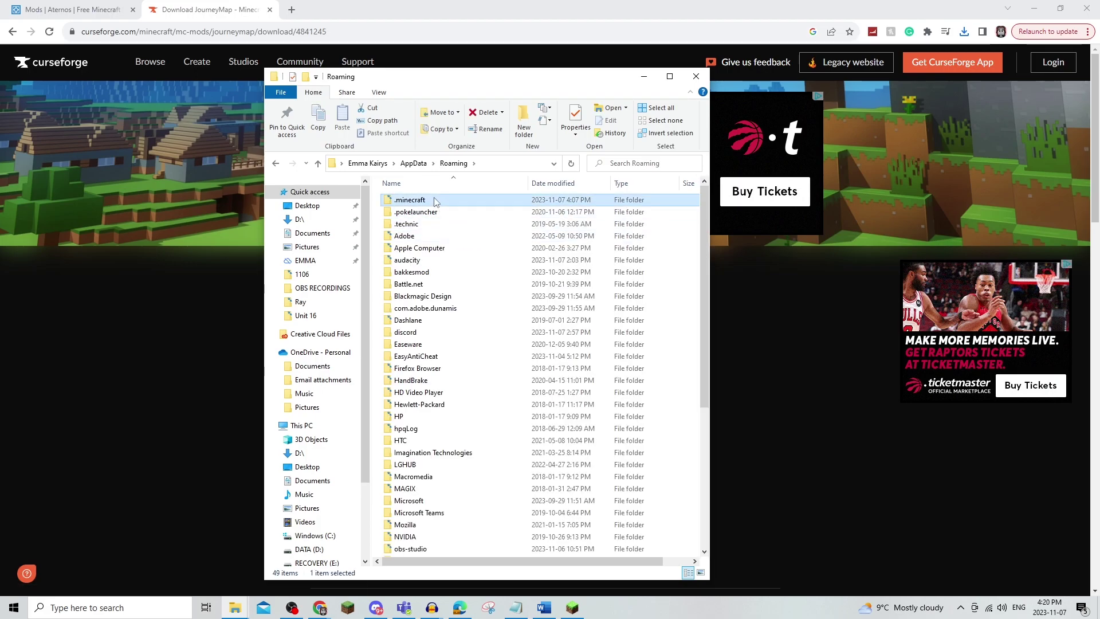
double_click(434, 201)
double_click(425, 310)
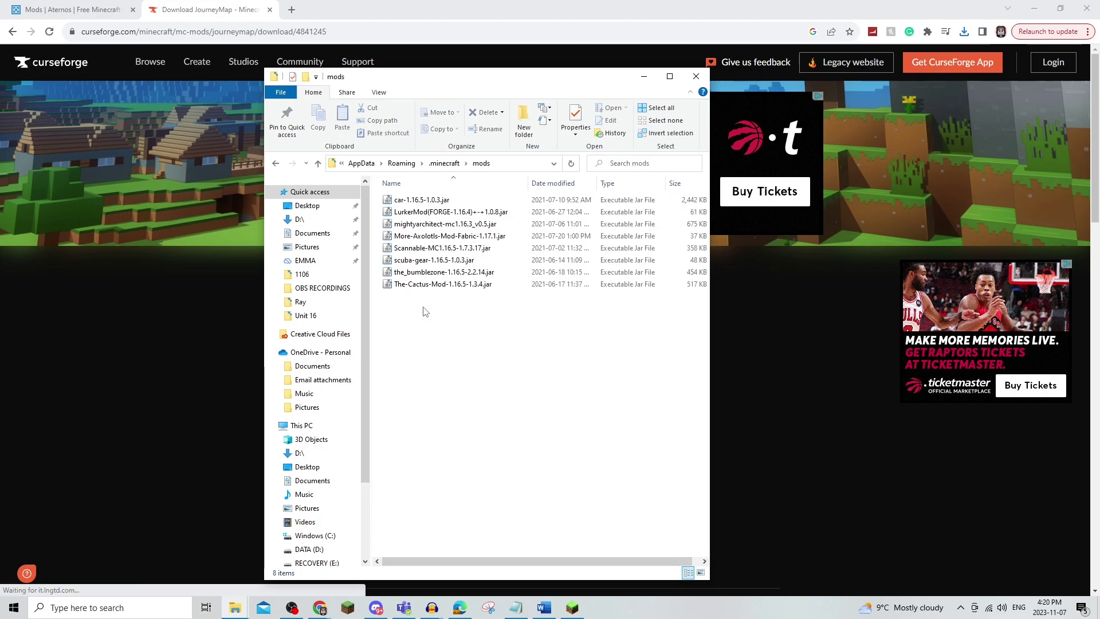
- Drag journeymap-1.20.2-5.9.16-forge.jar from a separate D:\ window into mods, then close D:\
click(965, 33)
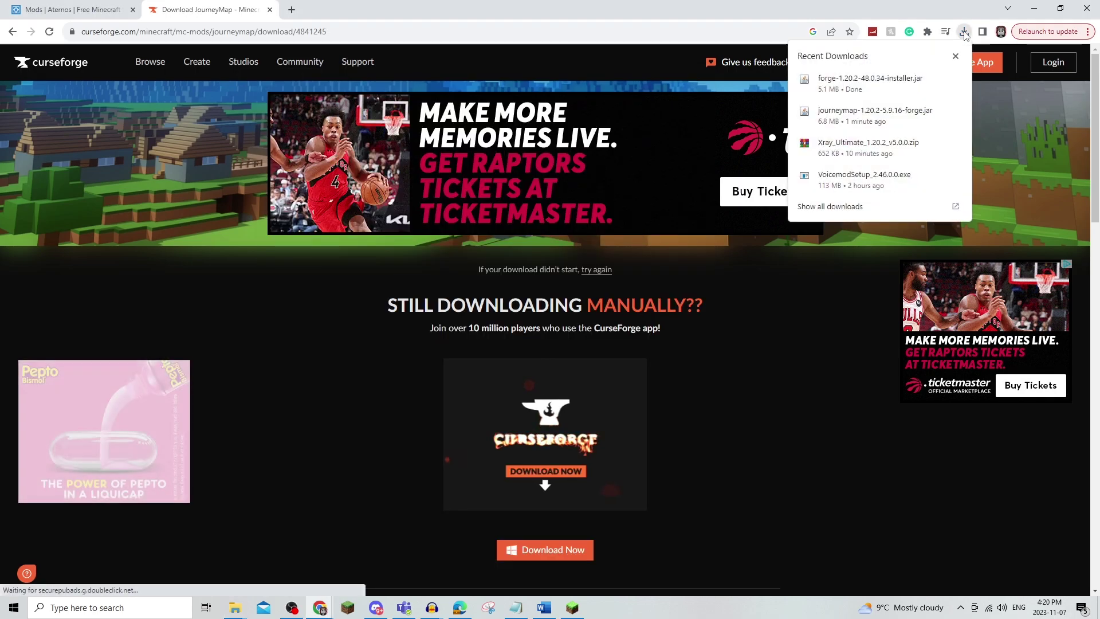
drag(886, 83, 273, 567)
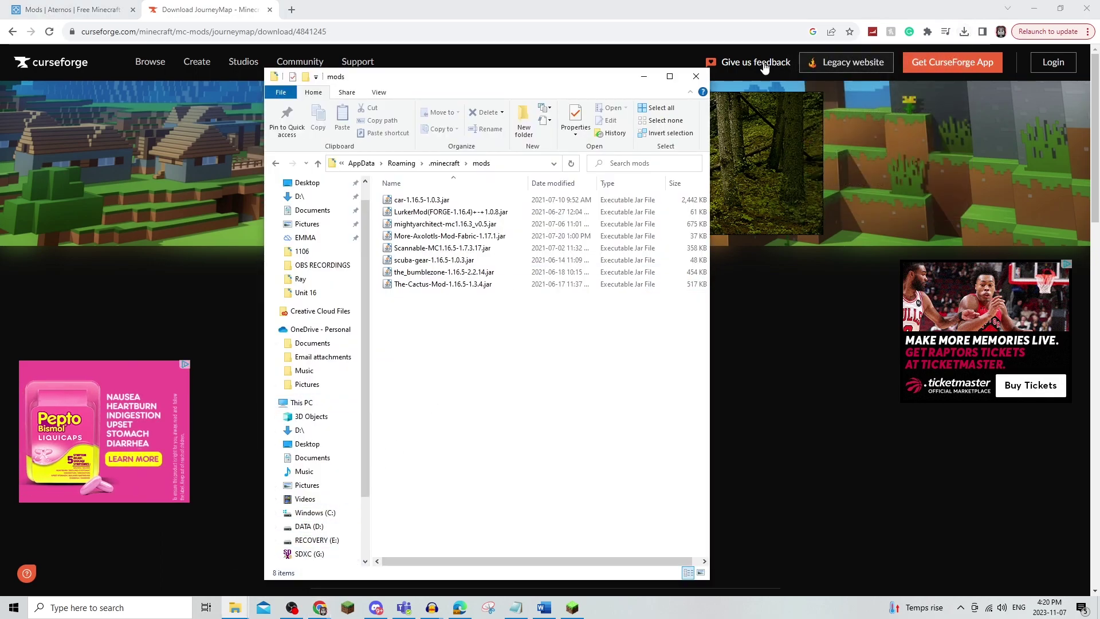
drag(593, 87, 507, 61)
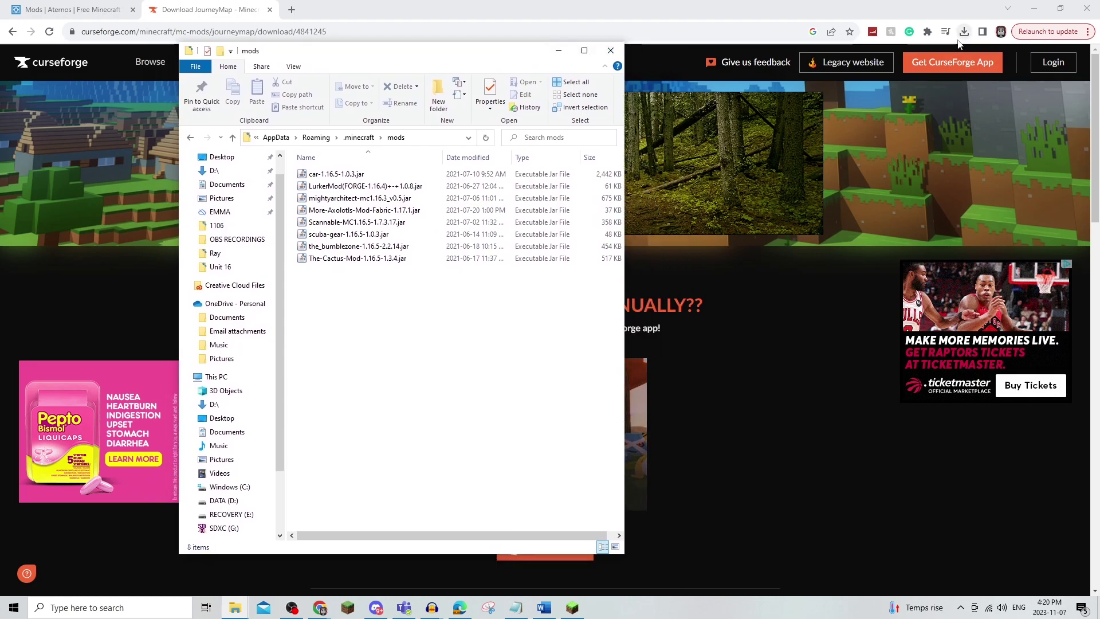
right_click(229, 179)
click(269, 199)
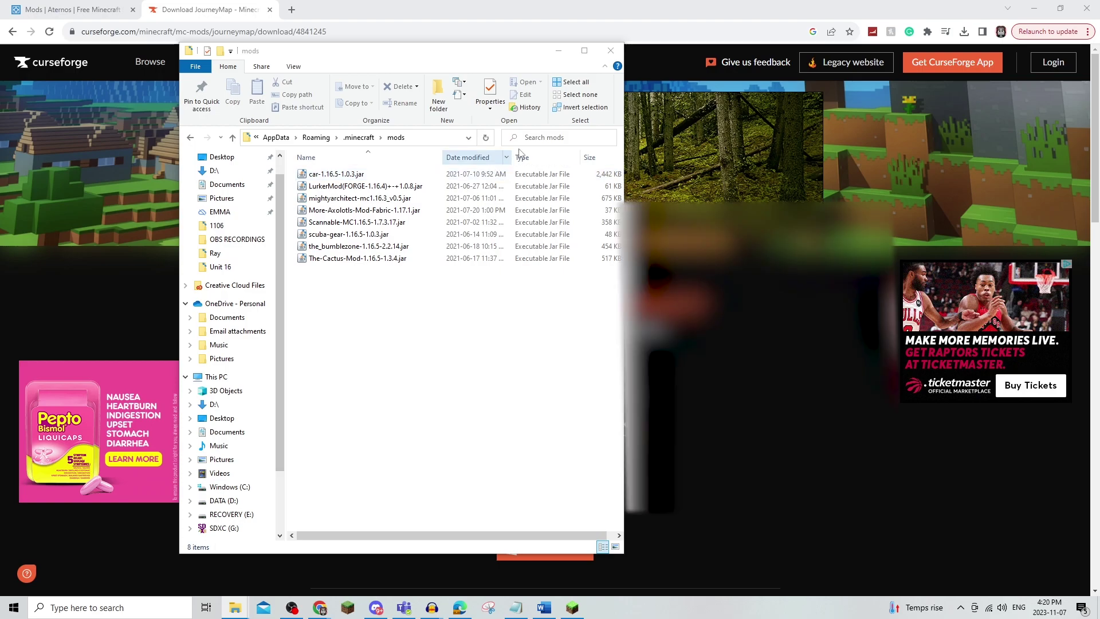
drag(519, 59, 840, 35)
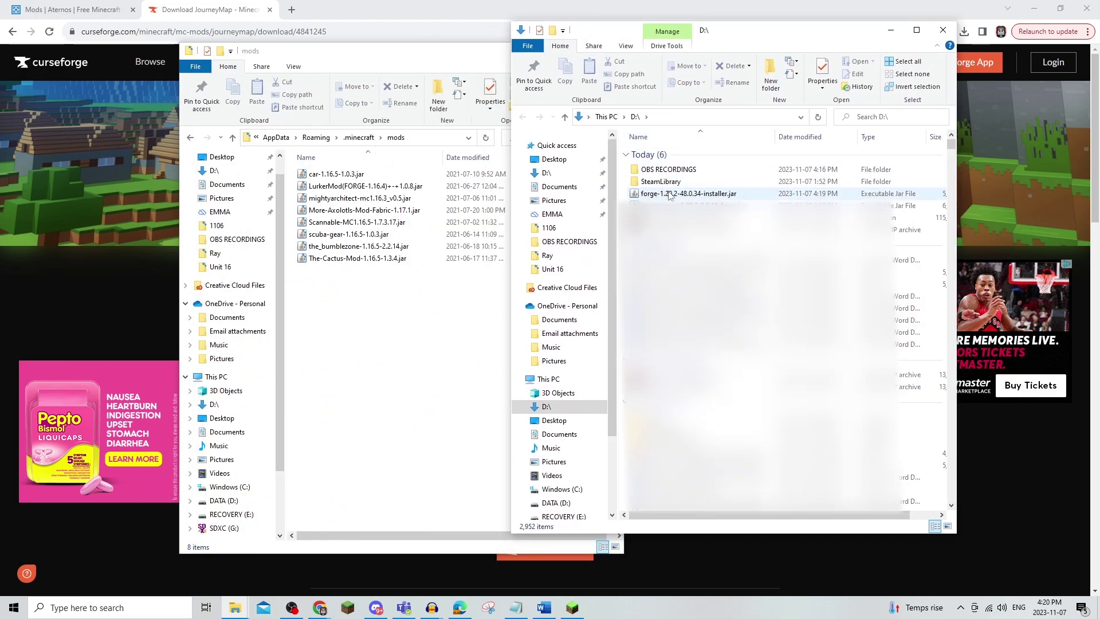
drag(671, 205, 704, 241)
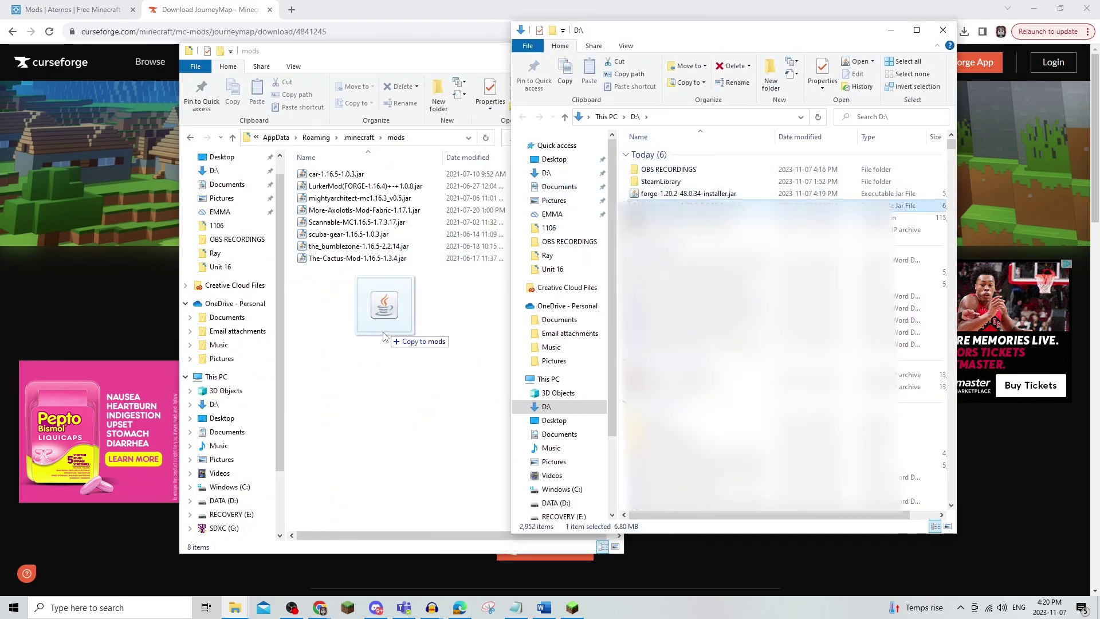
drag(384, 336, 385, 338)
click(944, 30)
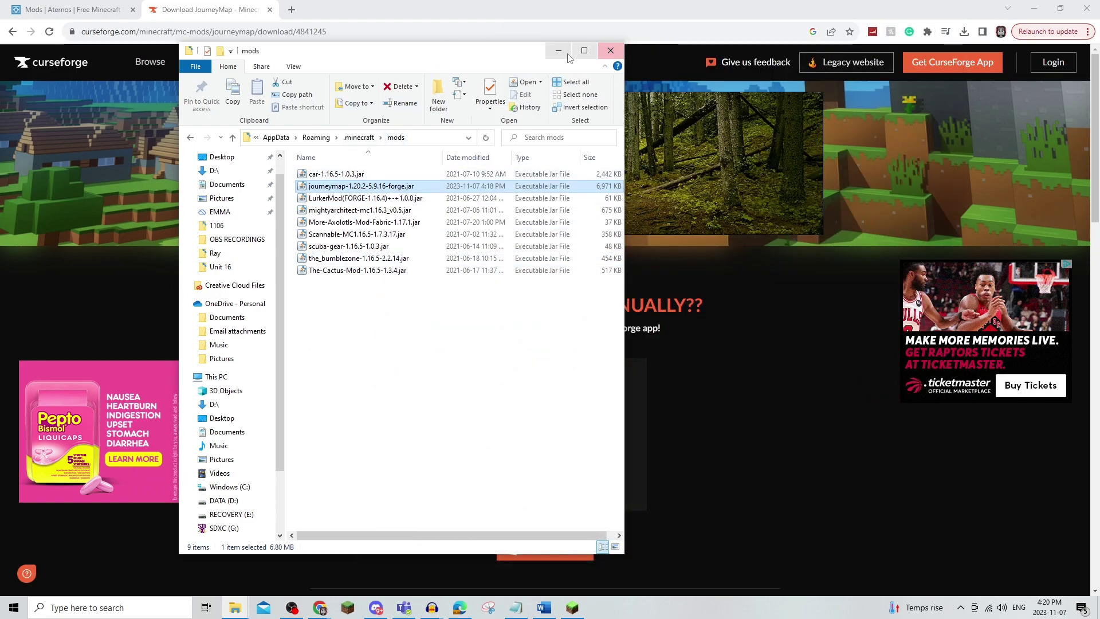
- Install the Forge 1.20.2-48.0.34 client, closing Minecraft, then dismiss Complete and close the installer
click(966, 33)
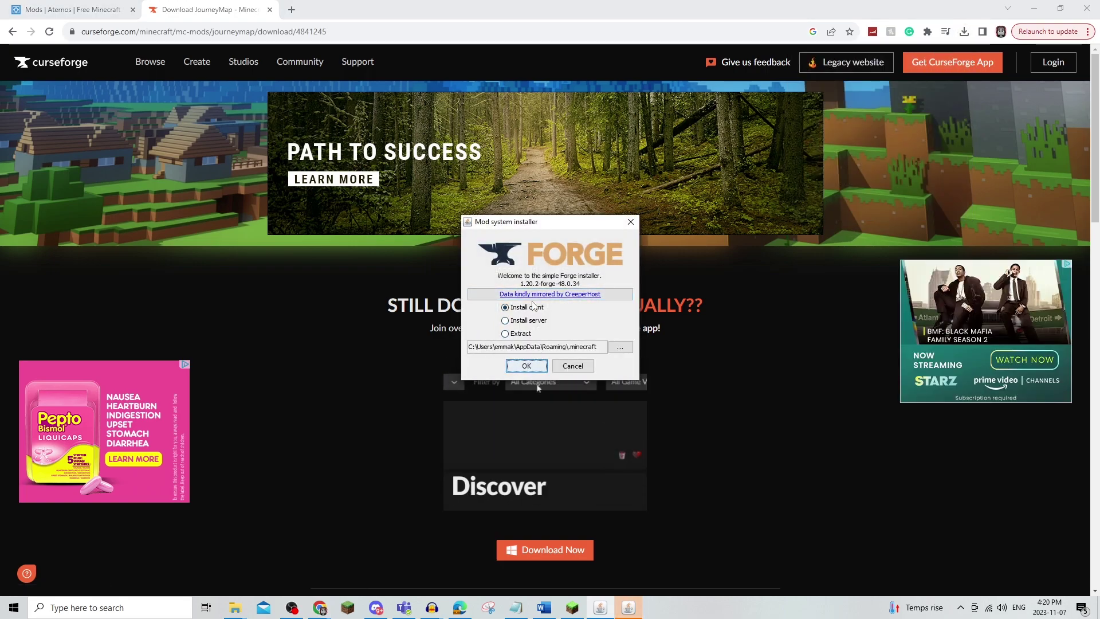
click(526, 367)
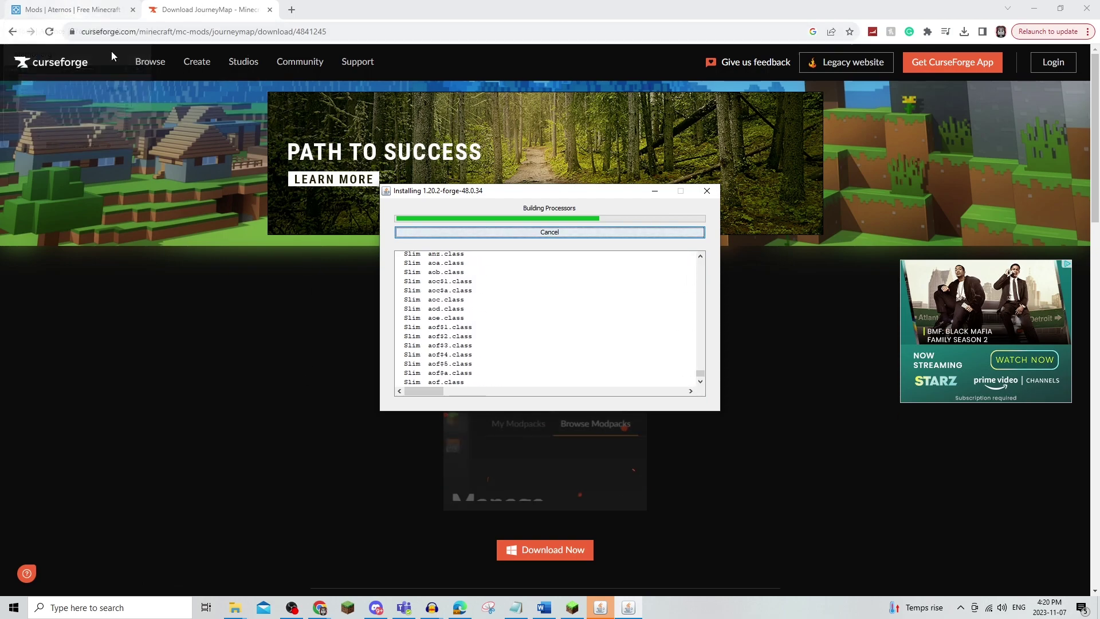
click(574, 614)
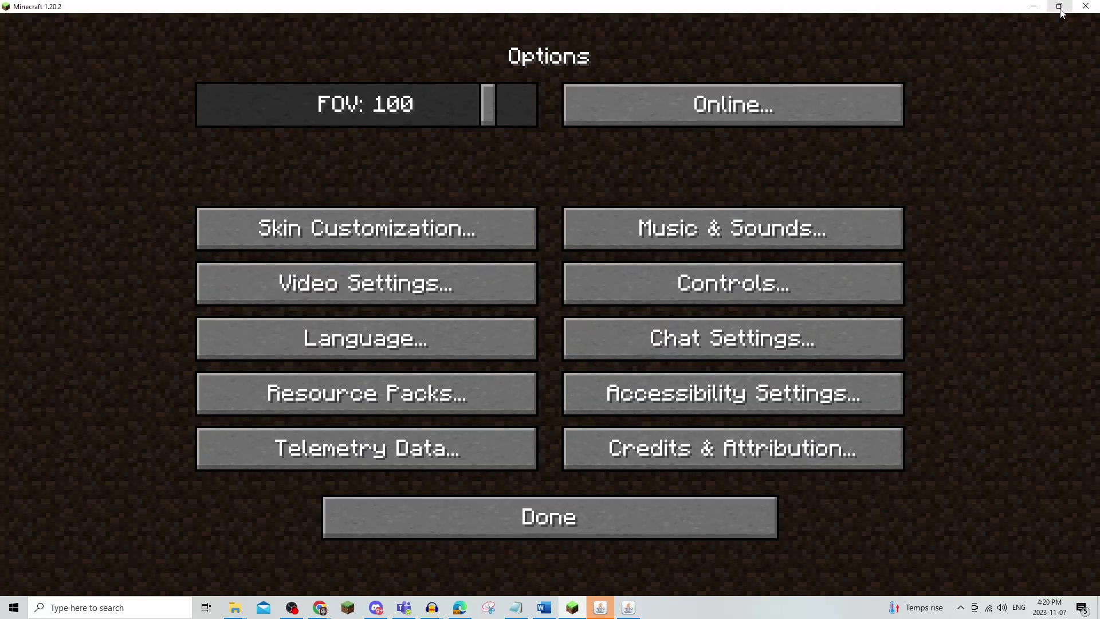
click(1086, 6)
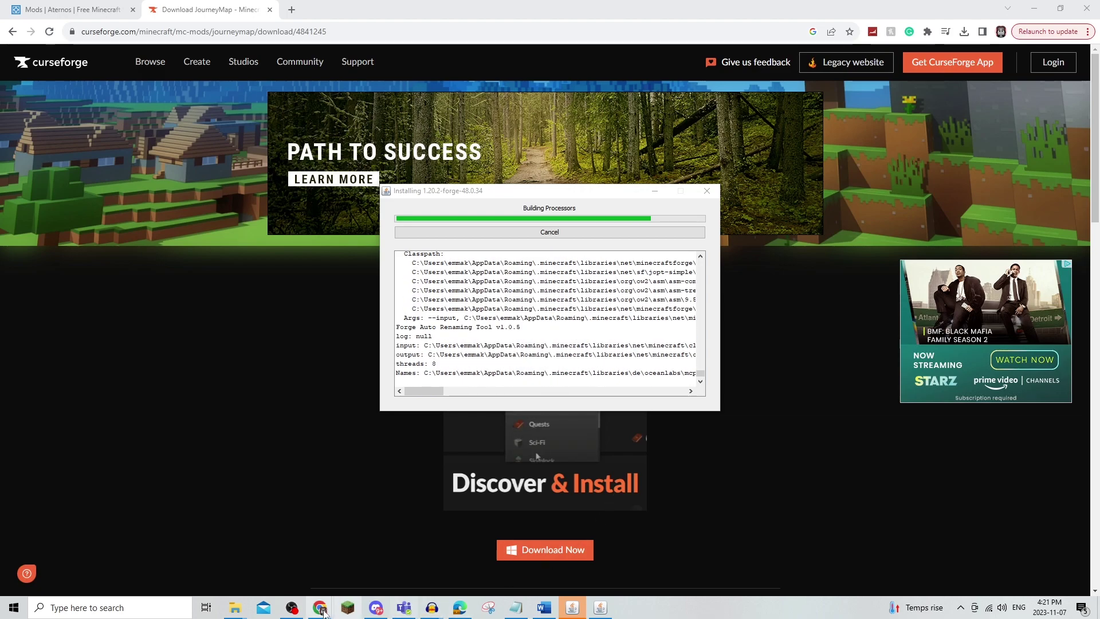
drag(520, 191, 486, 176)
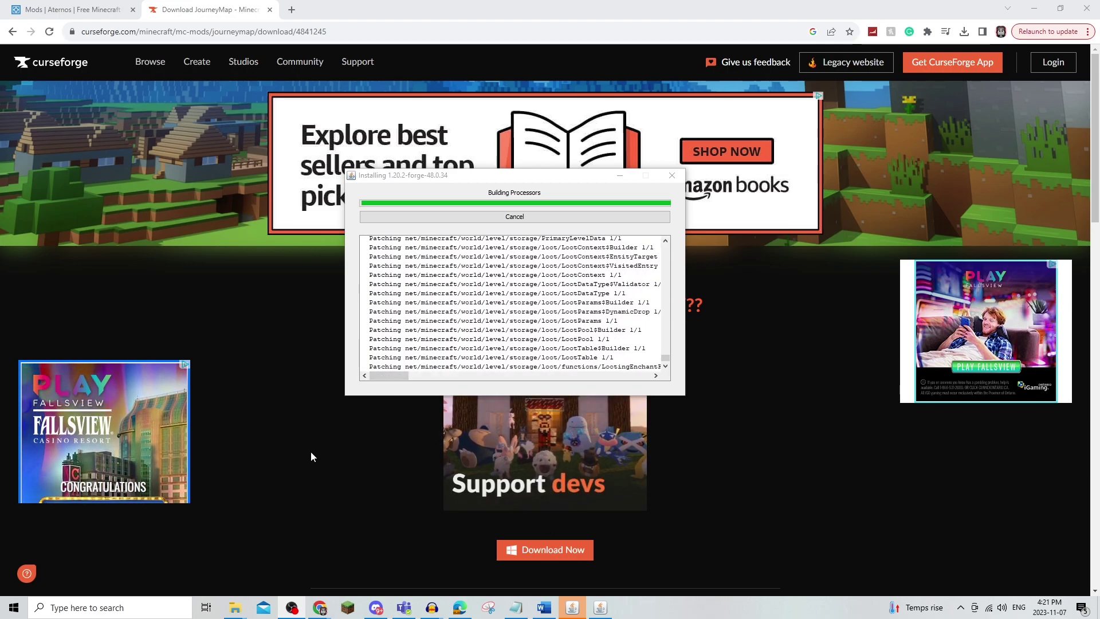
key(Return)
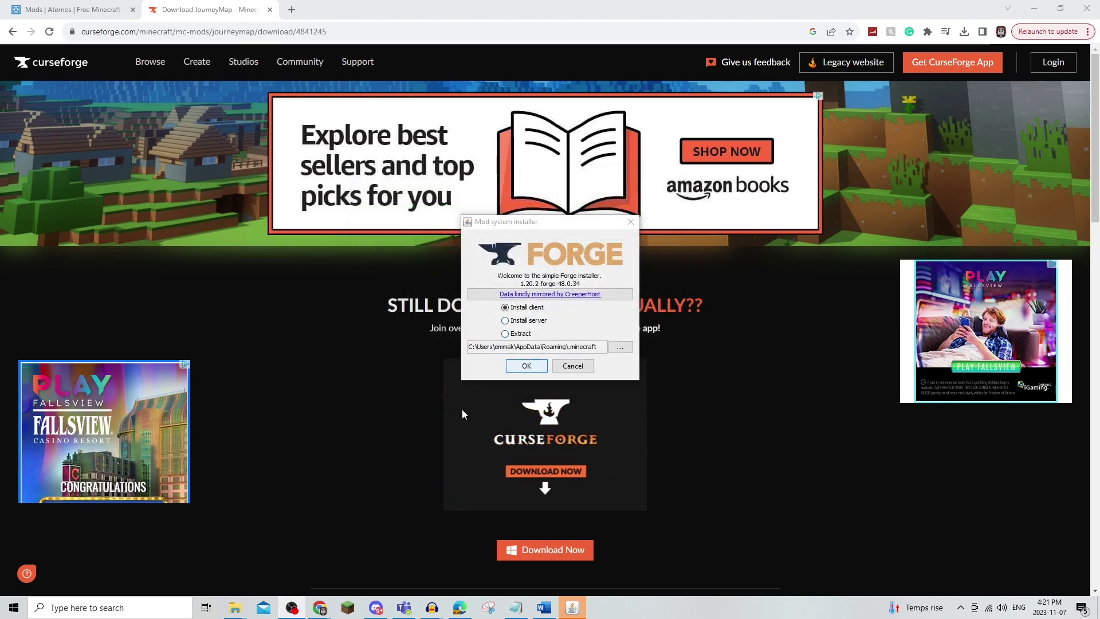
click(630, 223)
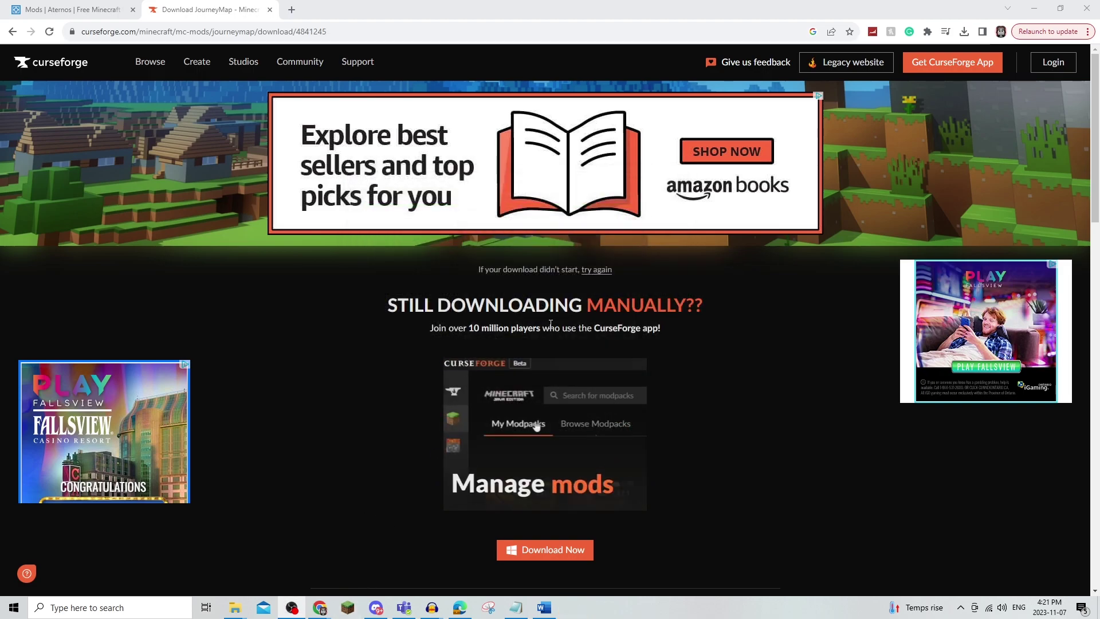
- In Minecraft Launcher, choose the forge 1.20.2-forge-48.0.34 installation from the version list beside Play
click(351, 607)
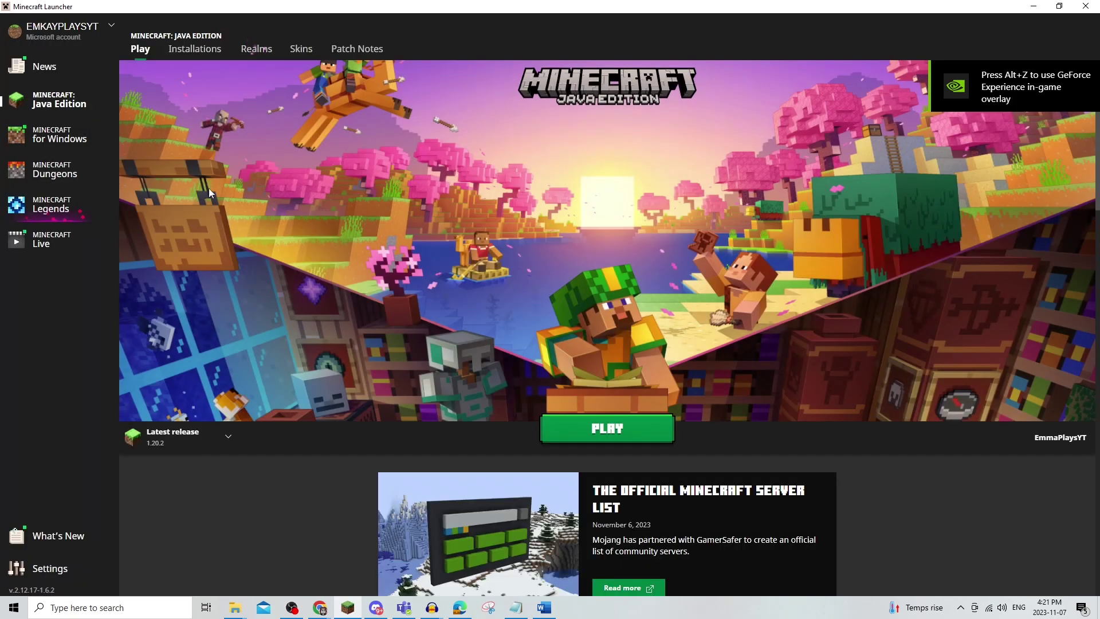
click(220, 440)
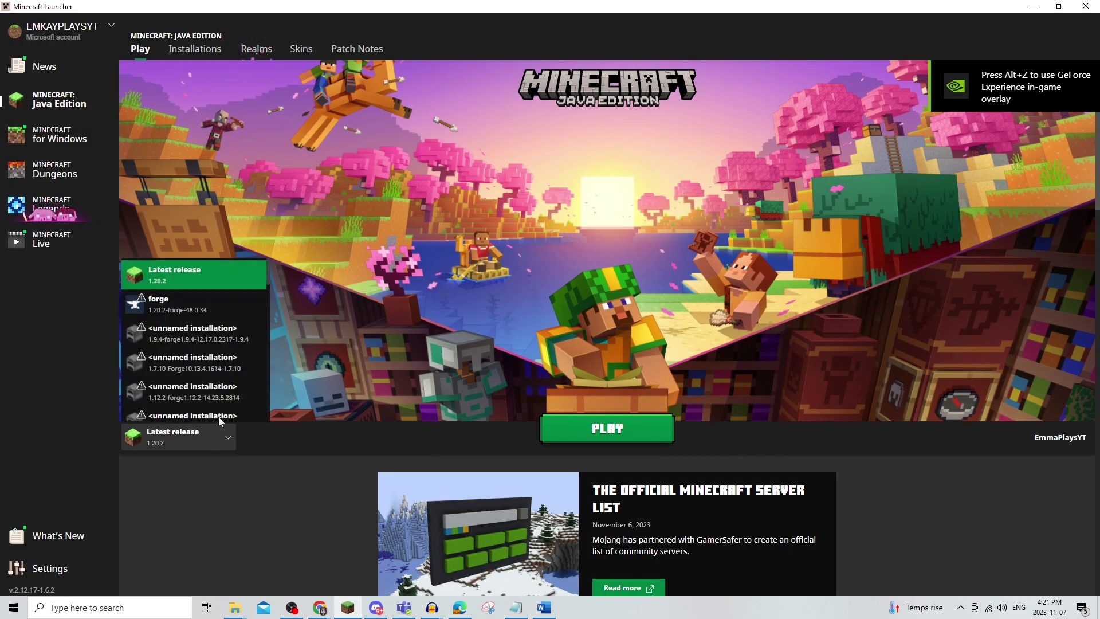
click(203, 305)
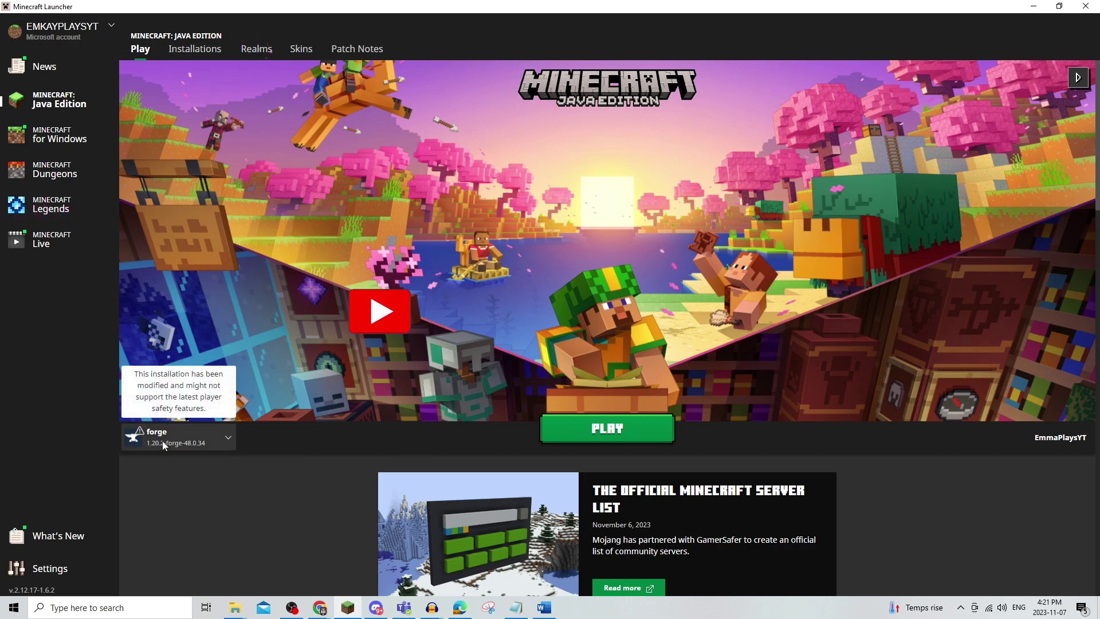